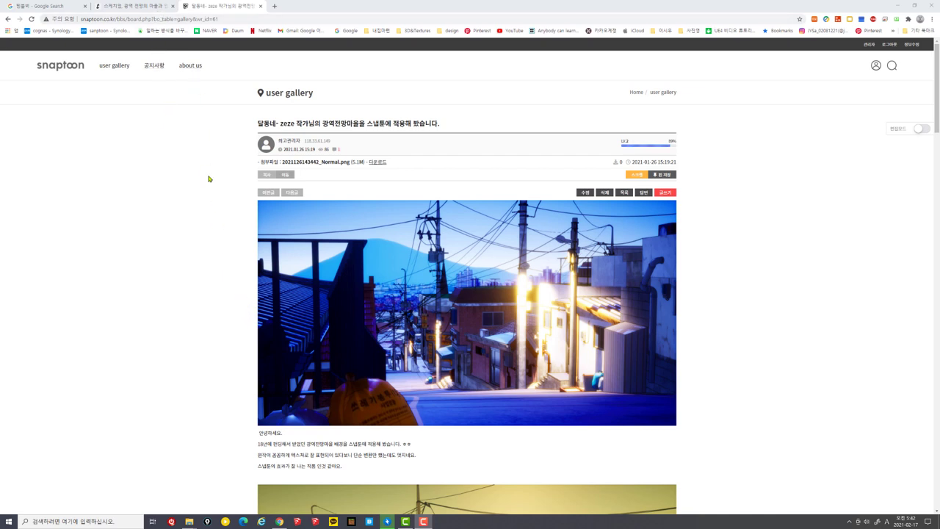
Step: Switch to the Tumblbug hillside village project page and browse its funding stats and story
left_click(144, 10)
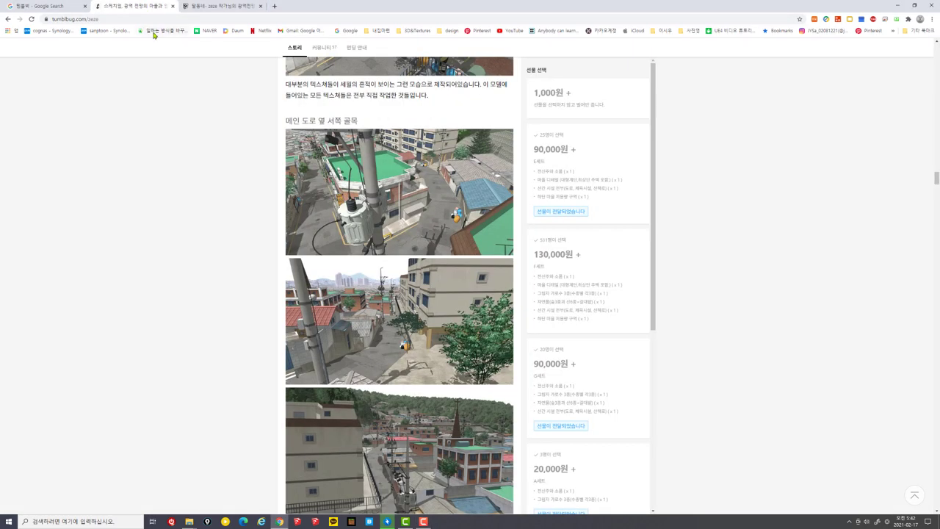
scroll(382, 217, "down", 5)
scroll(384, 218, "up", 1)
scroll(383, 217, "up", 5)
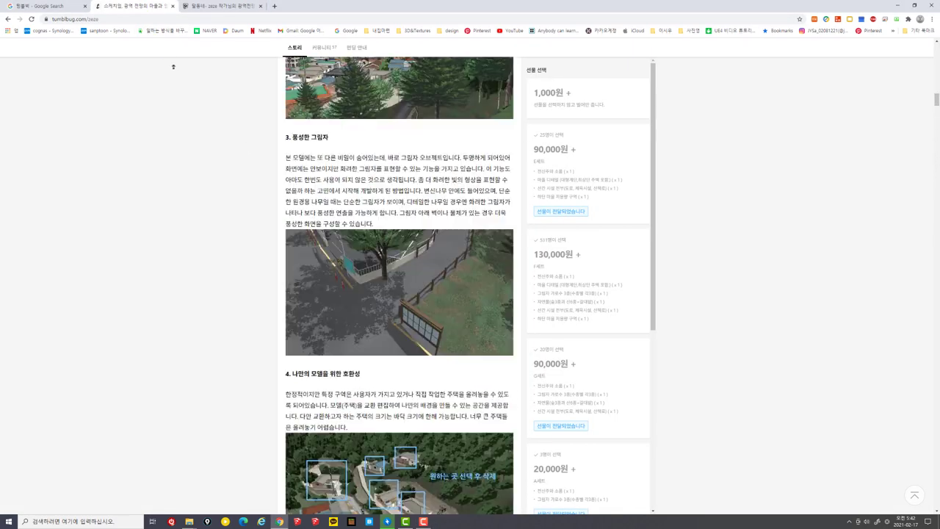
scroll(294, 184, "up", 10)
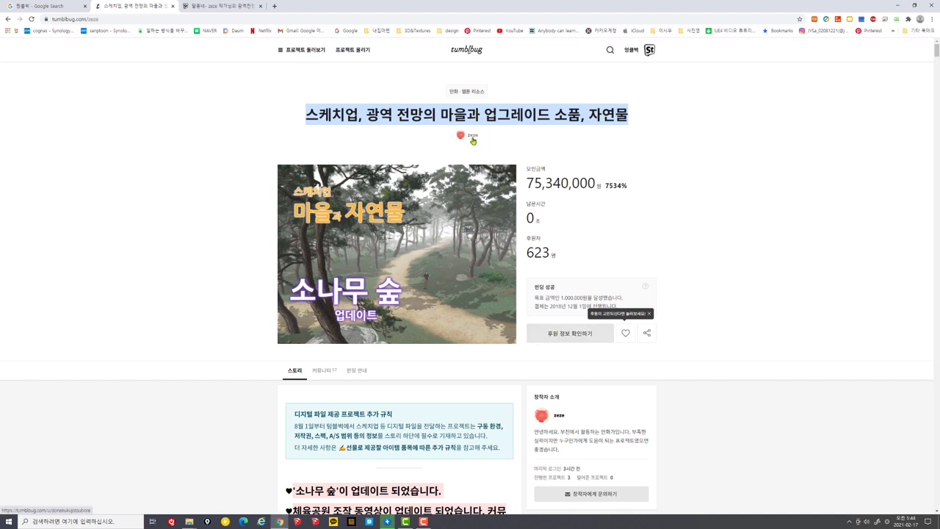
scroll(474, 139, "down", 1)
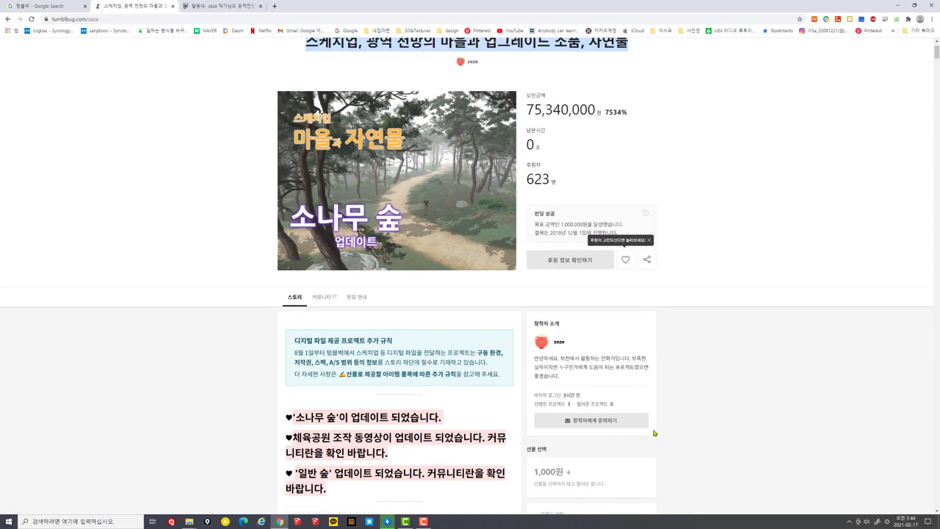
scroll(460, 374, "up", 1)
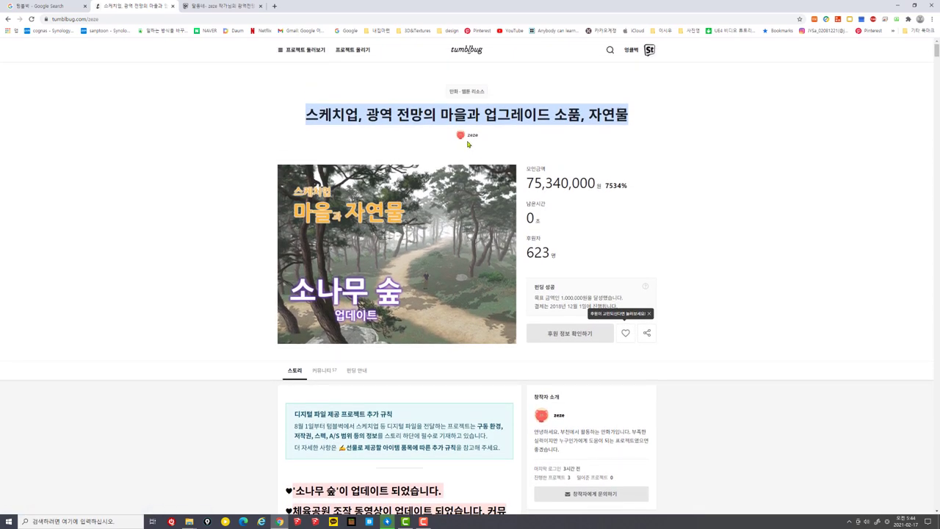
scroll(507, 345, "down", 1)
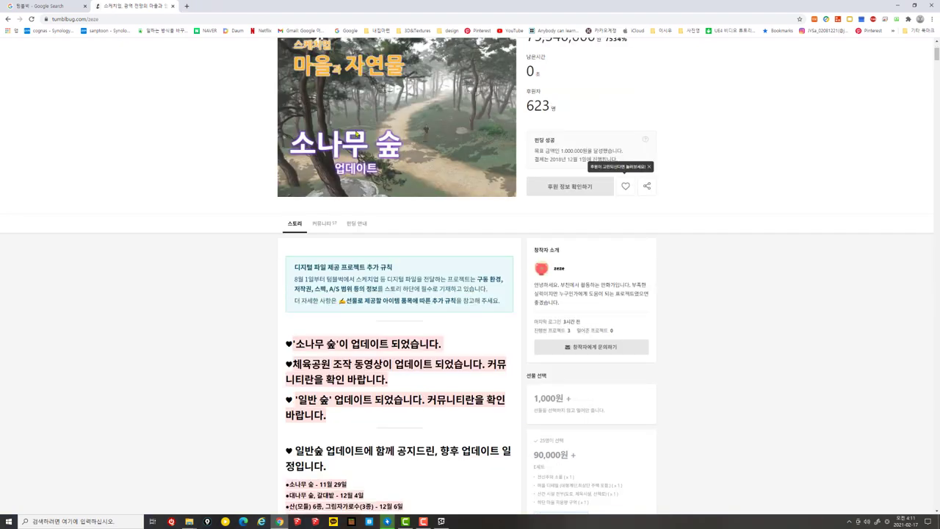
Step: Read down through the project's story sections
scroll(376, 137, "up", 2)
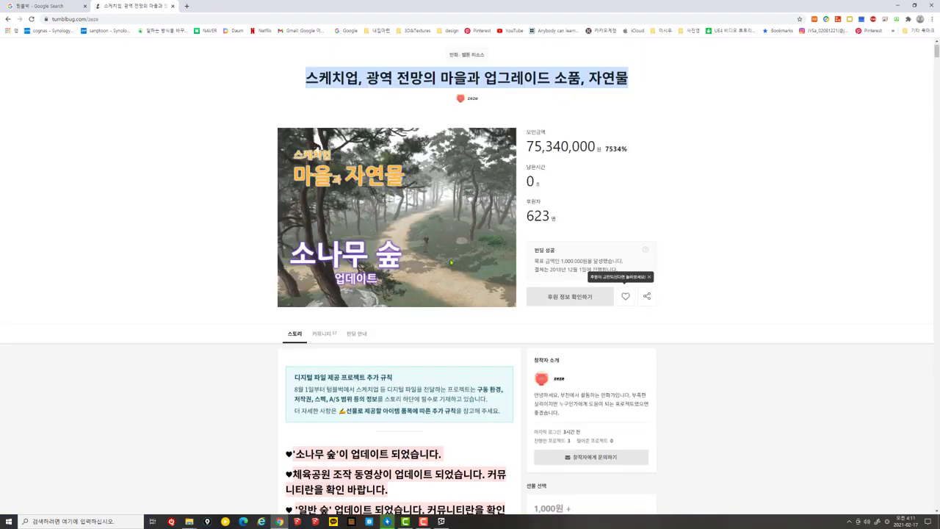
scroll(197, 220, "down", 3)
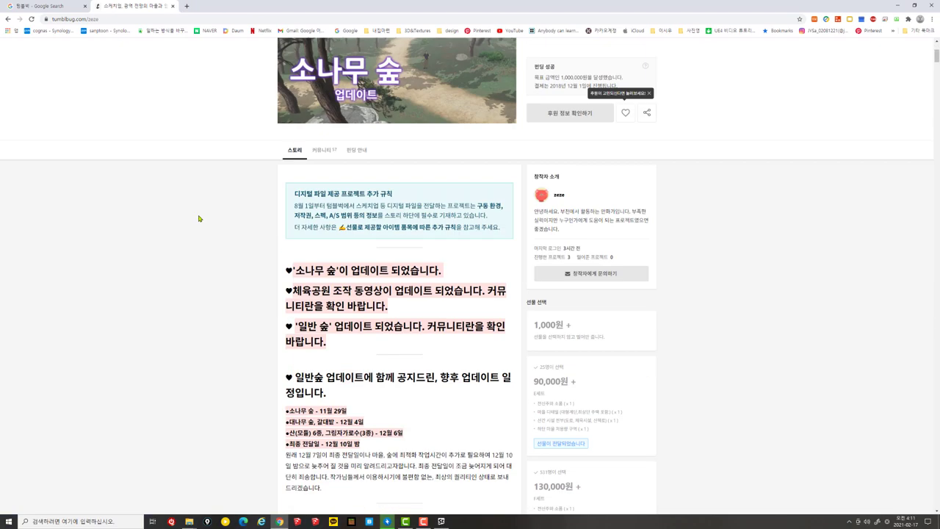
scroll(203, 218, "down", 3)
scroll(368, 348, "down", 6)
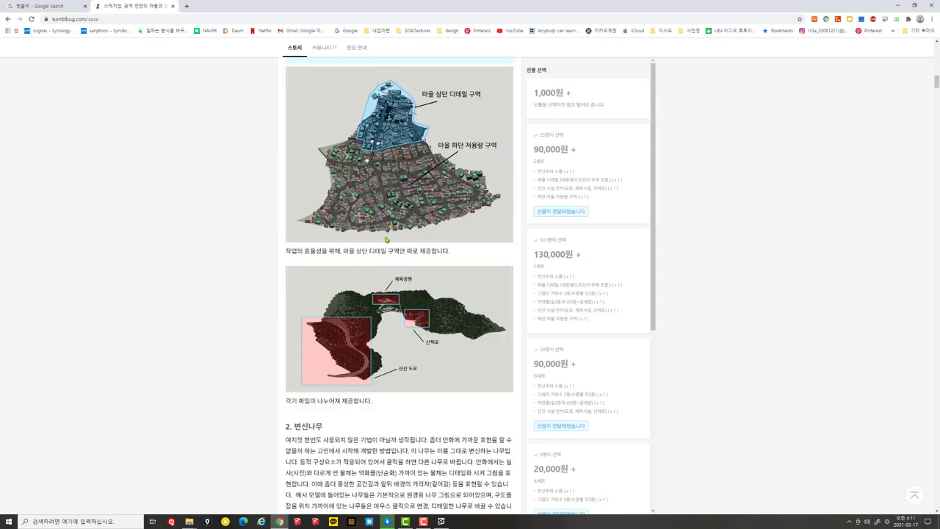
scroll(393, 265, "down", 3)
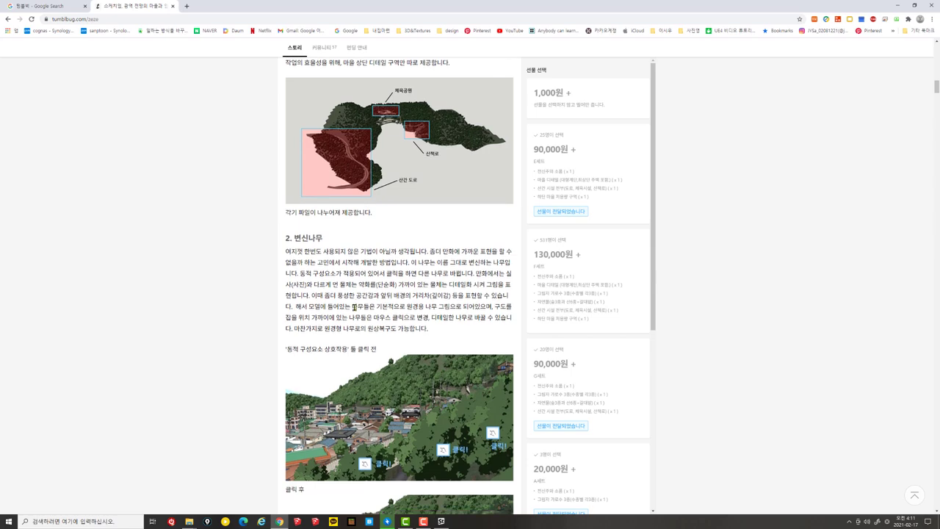
scroll(382, 307, "down", 2)
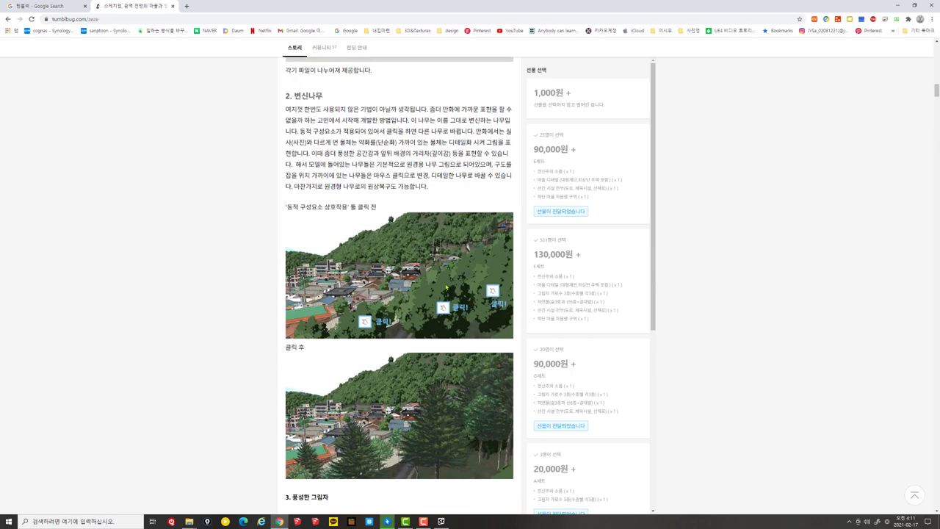
scroll(445, 287, "down", 4)
Step: Scroll on to the asphalt texture section and open snaptoon.co.kr in a new tab
scroll(331, 302, "down", 1)
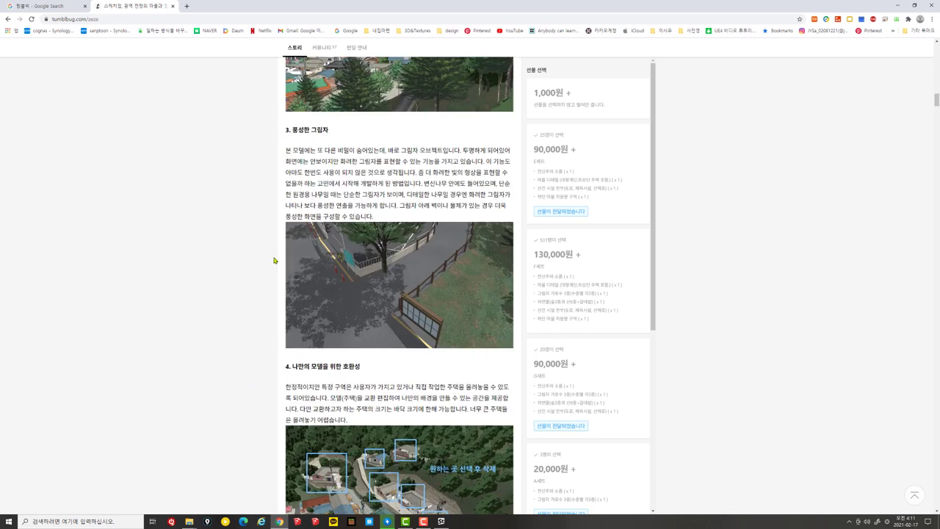
scroll(347, 362, "down", 2)
scroll(347, 362, "down", 2)
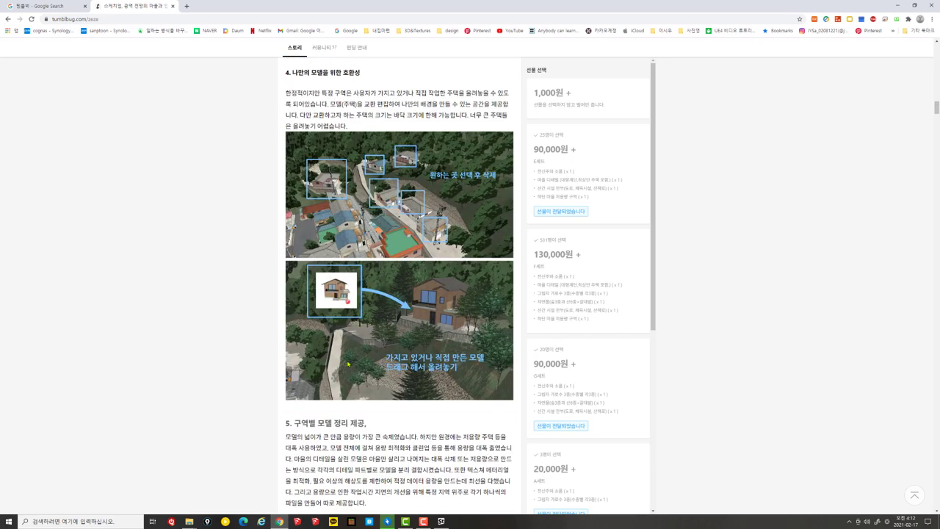
scroll(382, 358, "down", 5)
scroll(426, 351, "down", 3)
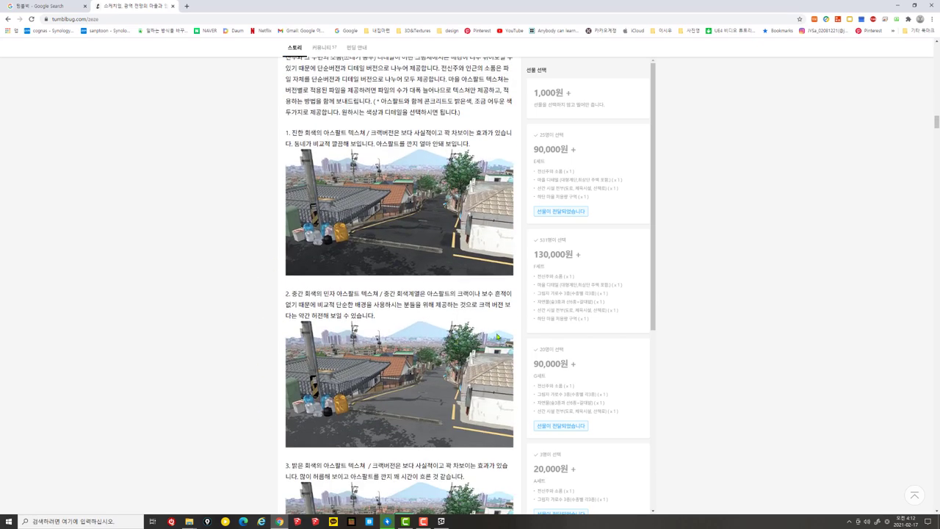
key("ctrl+t")
left_click(468, 192)
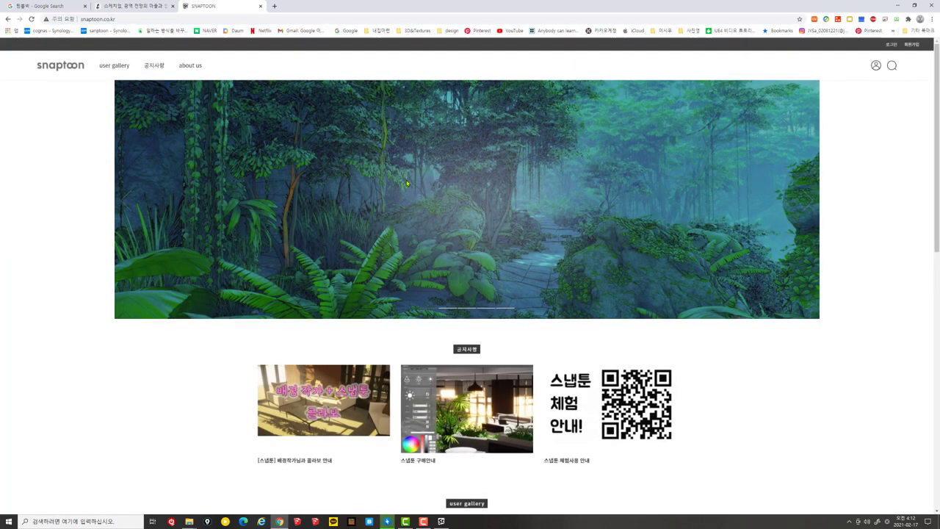
Step: Open the zeze village post in the user gallery and browse its sunset and blue night renders
left_click(323, 397)
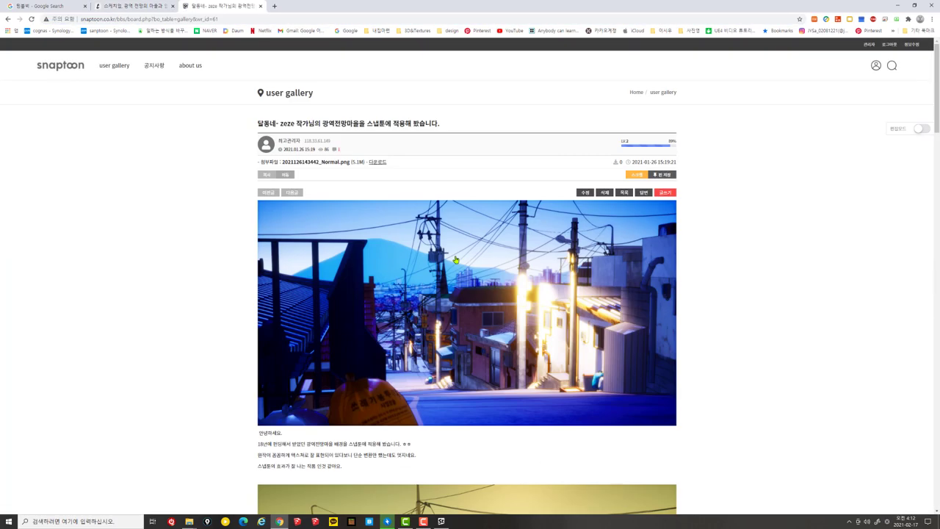
scroll(279, 271, "down", 3)
scroll(456, 309, "down", 2)
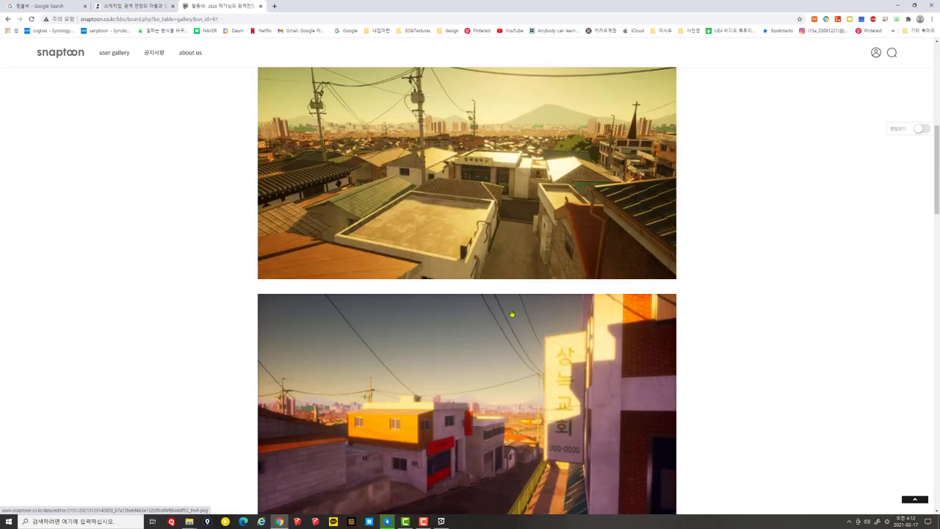
scroll(503, 311, "down", 3)
scroll(503, 309, "down", 2)
scroll(501, 309, "down", 1)
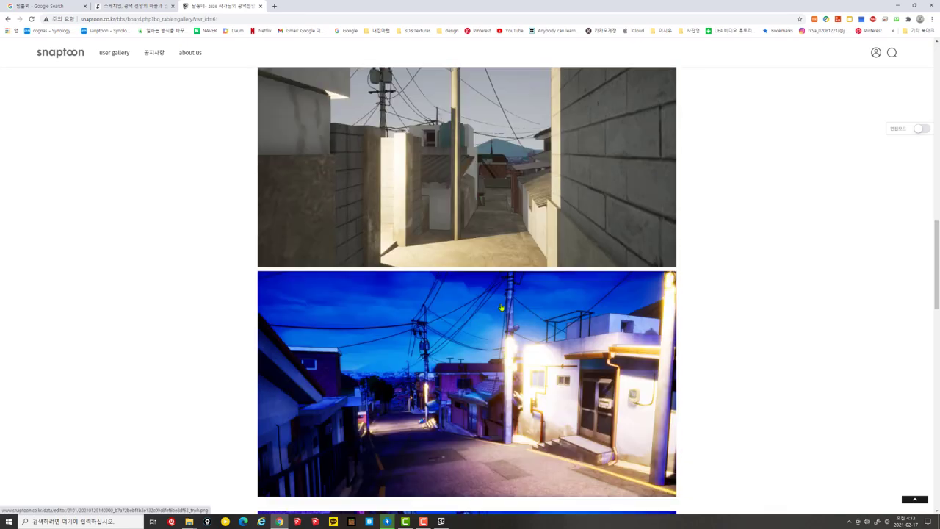
scroll(500, 306, "down", 4)
scroll(500, 301, "down", 3)
scroll(498, 298, "down", 2)
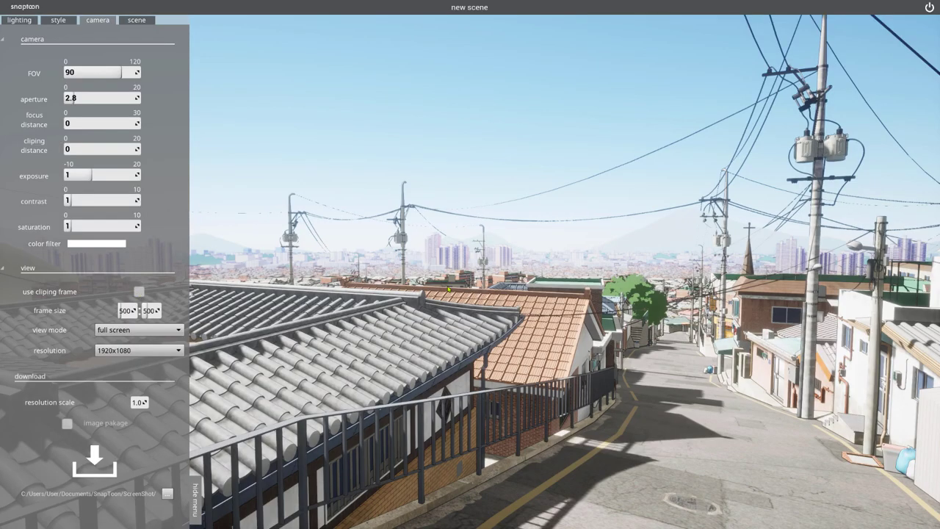
Step: Lower the sun height to 17.44 in the lighting settings
left_click(58, 20)
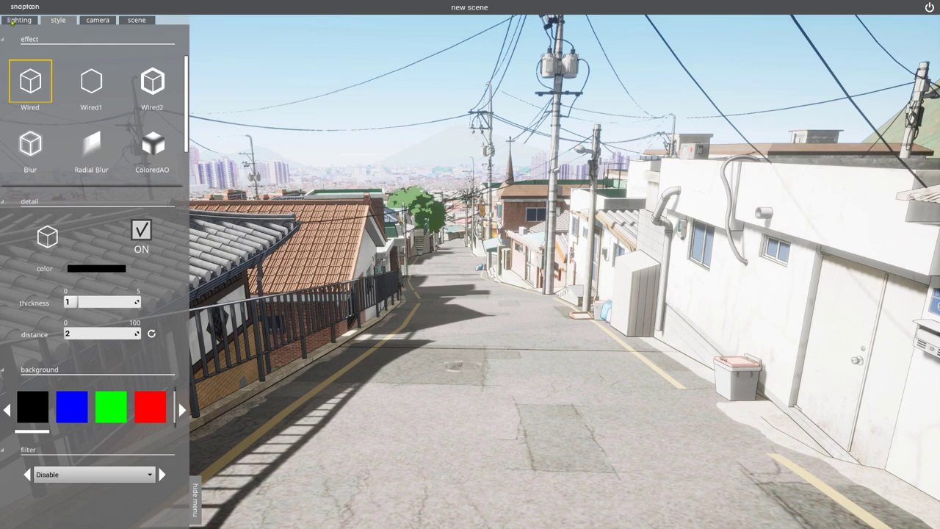
left_click(15, 20)
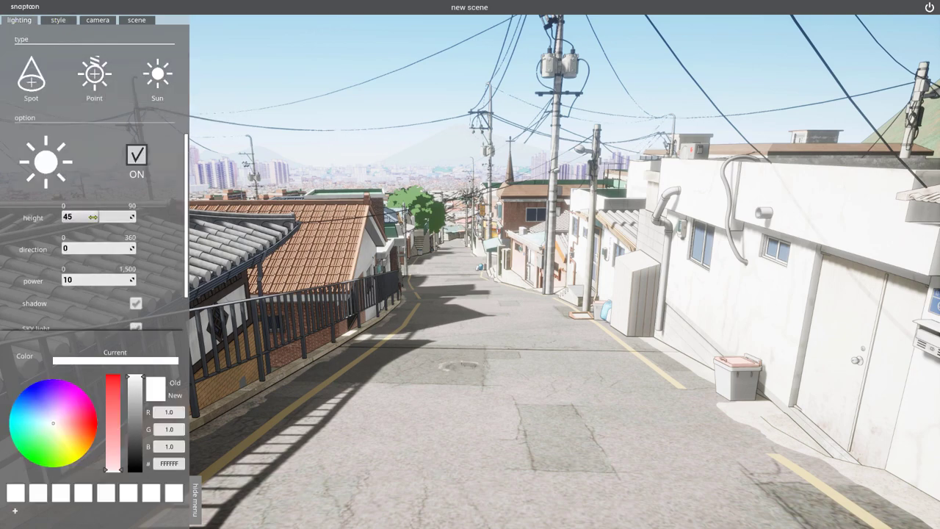
mouse_move(93, 217)
left_mouse_down()
mouse_move(63, 252)
mouse_move(84, 249)
left_mouse_up()
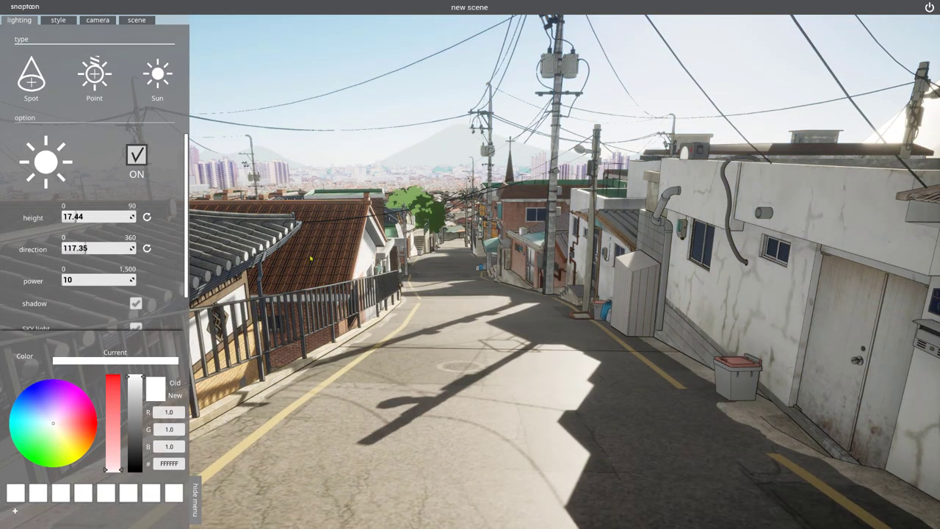
Step: Tint the sunlight a warm orange, FF804F
left_click(71, 433)
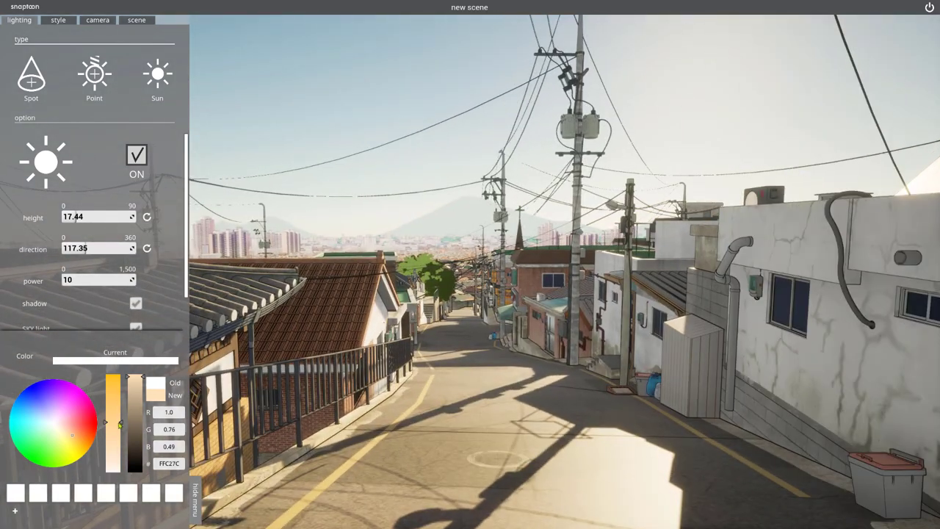
left_click_drag(120, 424, 118, 390)
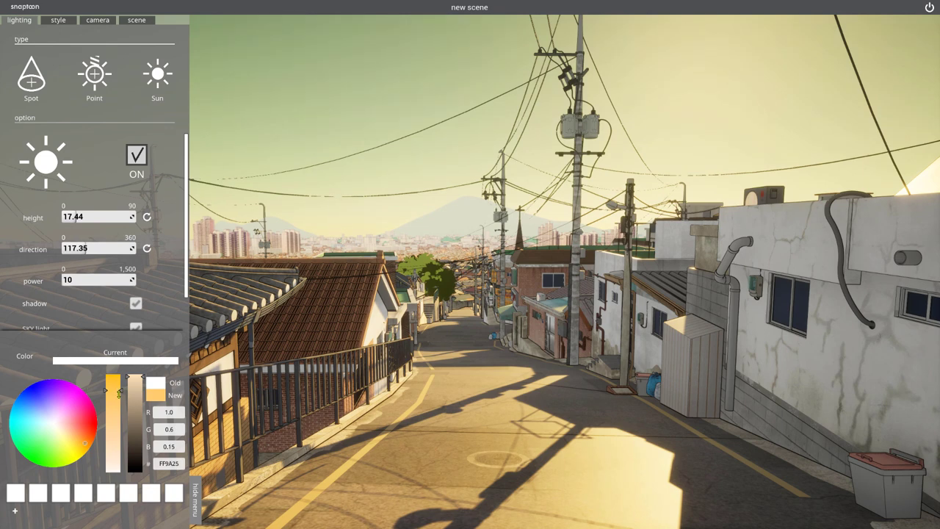
left_click_drag(118, 390, 119, 403)
left_click_drag(71, 434, 84, 432)
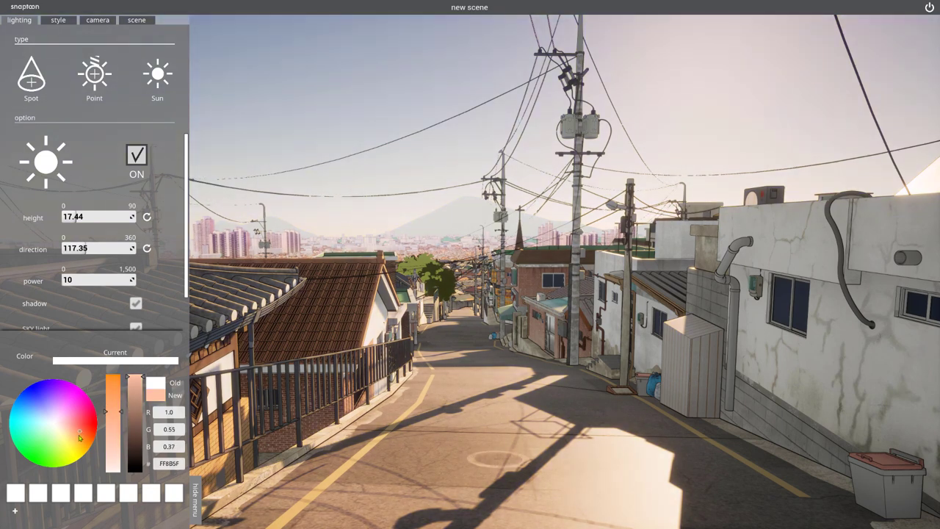
Step: Set the camera colour filter to purple AA4DFF after trying several wheel colours
left_click(148, 20)
left_click(97, 20)
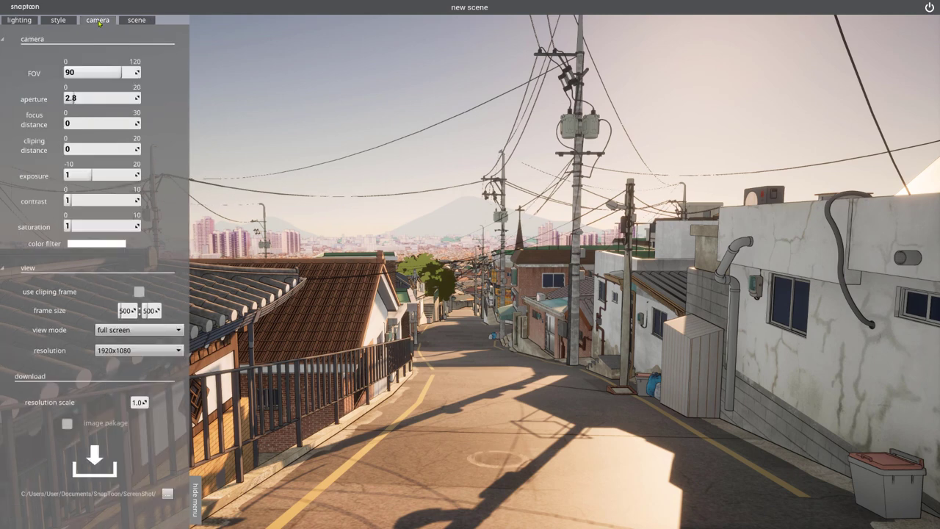
left_click(78, 246)
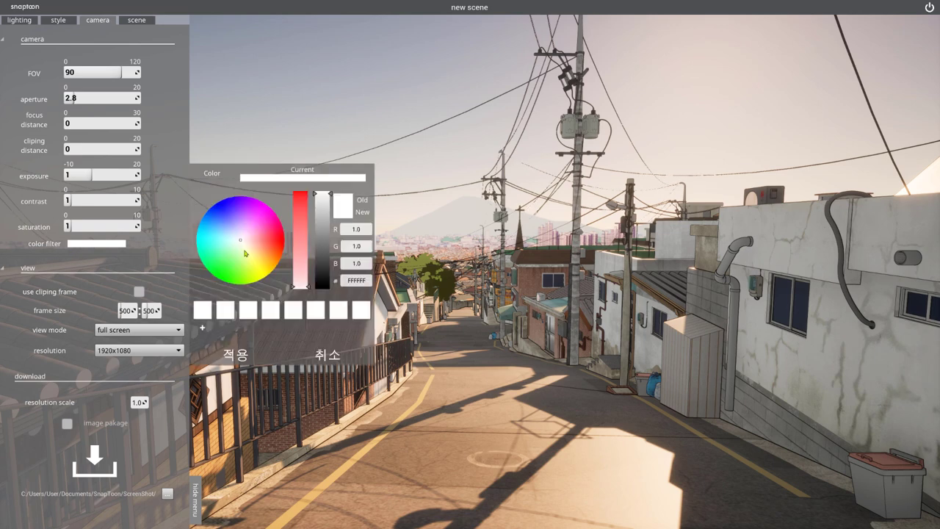
left_click(229, 225)
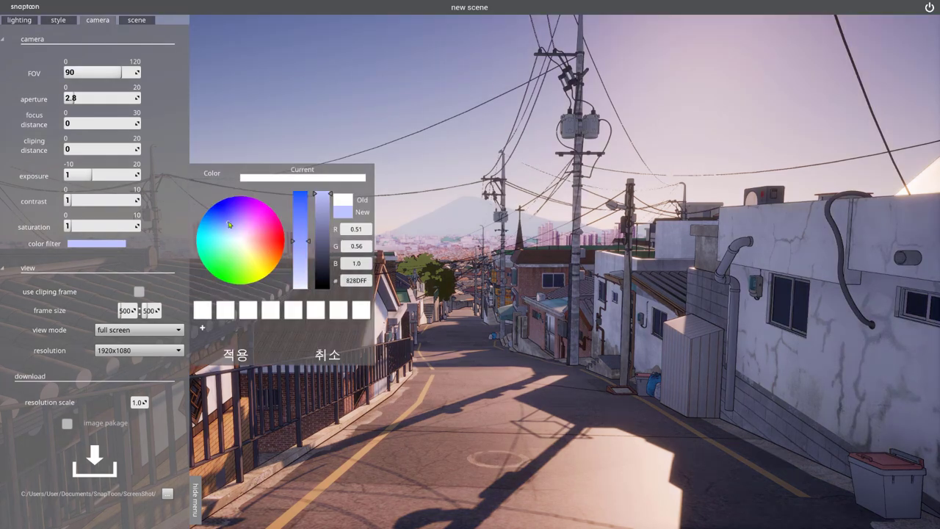
mouse_move(240, 218)
left_mouse_down()
mouse_move(292, 257)
mouse_move(195, 238)
left_mouse_up()
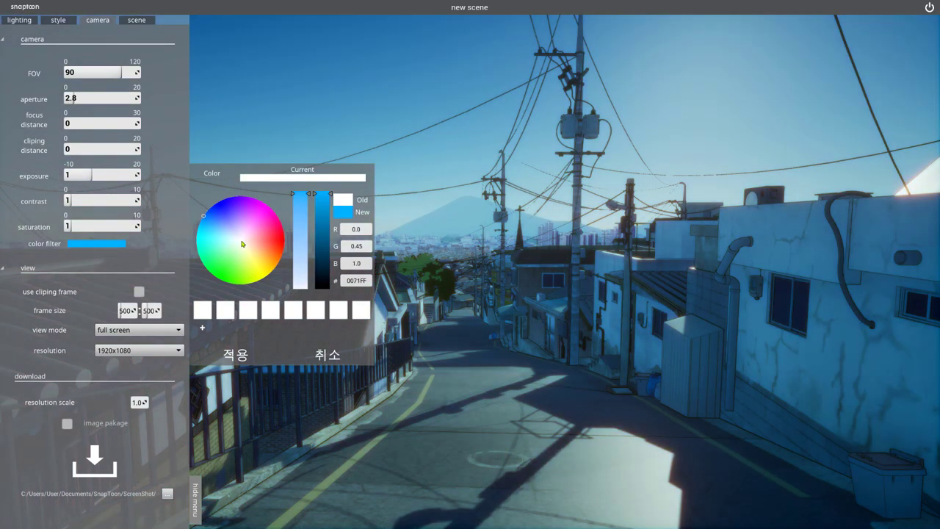
left_click(227, 241)
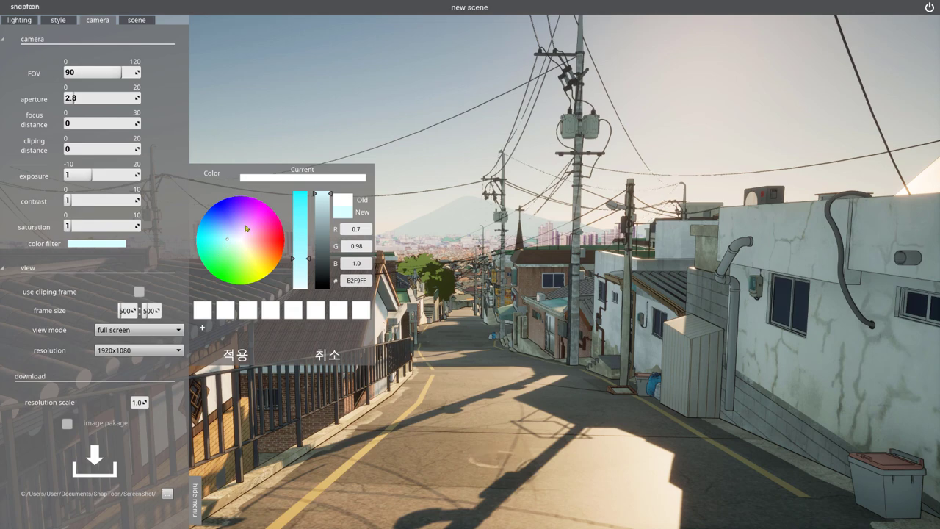
mouse_move(249, 227)
left_mouse_down()
mouse_move(262, 224)
mouse_move(248, 258)
mouse_move(206, 261)
mouse_move(235, 243)
mouse_move(241, 222)
mouse_move(216, 226)
mouse_move(249, 214)
mouse_move(238, 210)
mouse_move(235, 234)
mouse_move(245, 218)
mouse_move(263, 221)
mouse_move(247, 213)
mouse_move(256, 233)
mouse_move(230, 249)
mouse_move(231, 239)
mouse_move(218, 256)
mouse_move(226, 261)
left_mouse_up()
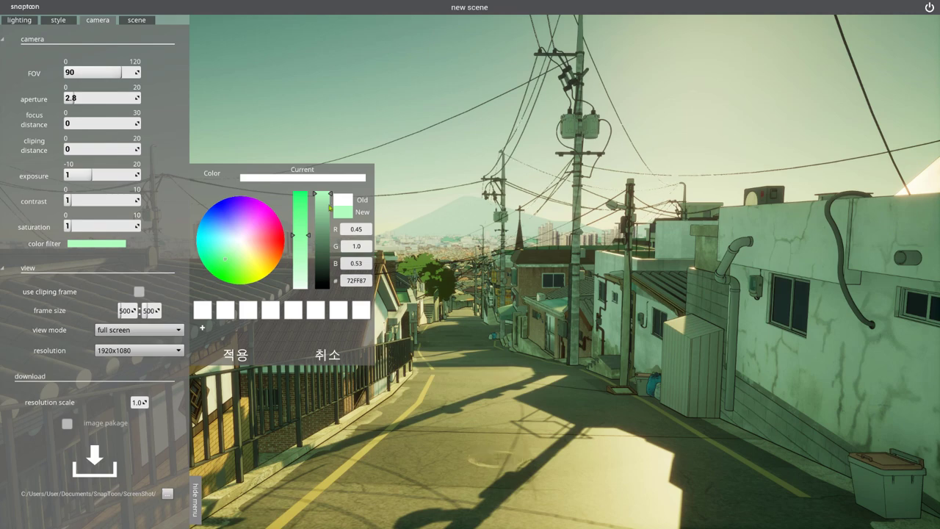
mouse_move(223, 258)
left_mouse_down()
mouse_move(242, 212)
mouse_move(223, 247)
left_mouse_up()
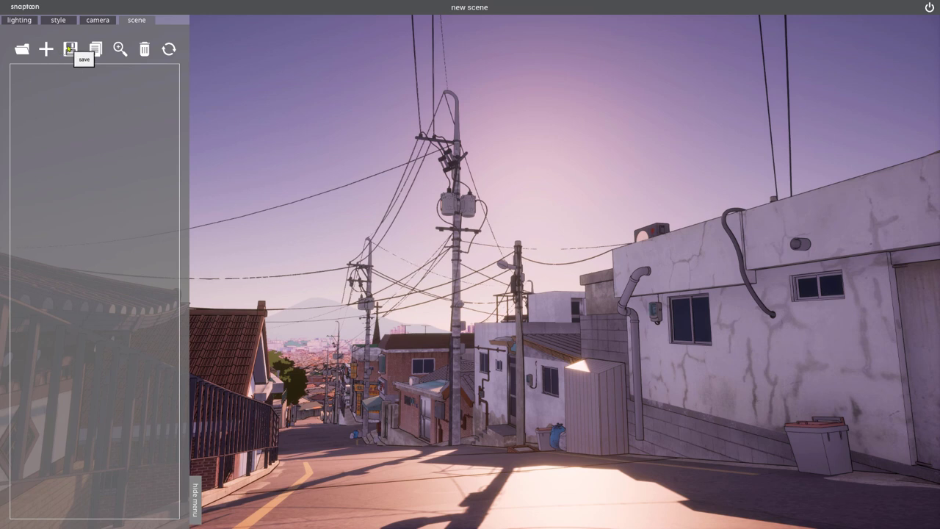
Step: Save the current scene, rename SavedScene0 to WV210217a, and load it
left_click(69, 49)
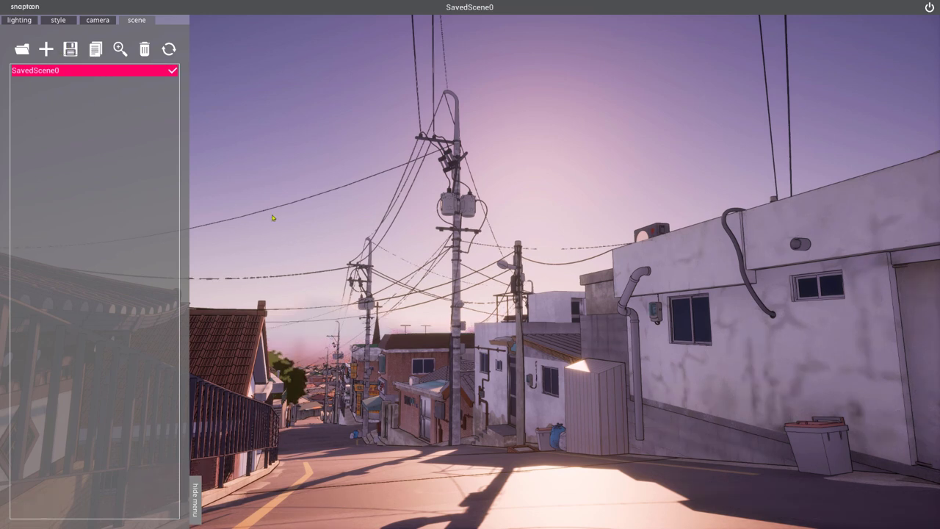
double_click(48, 73)
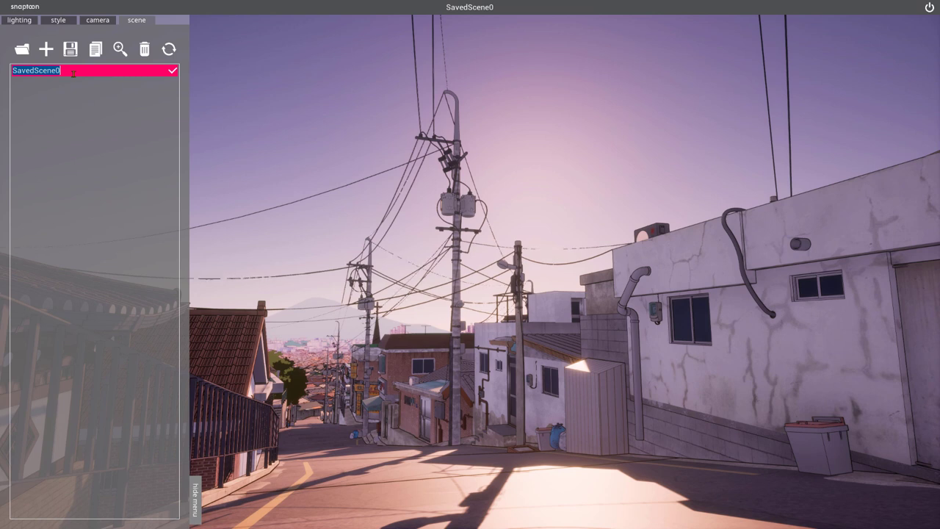
type("WV210217a")
key("Return")
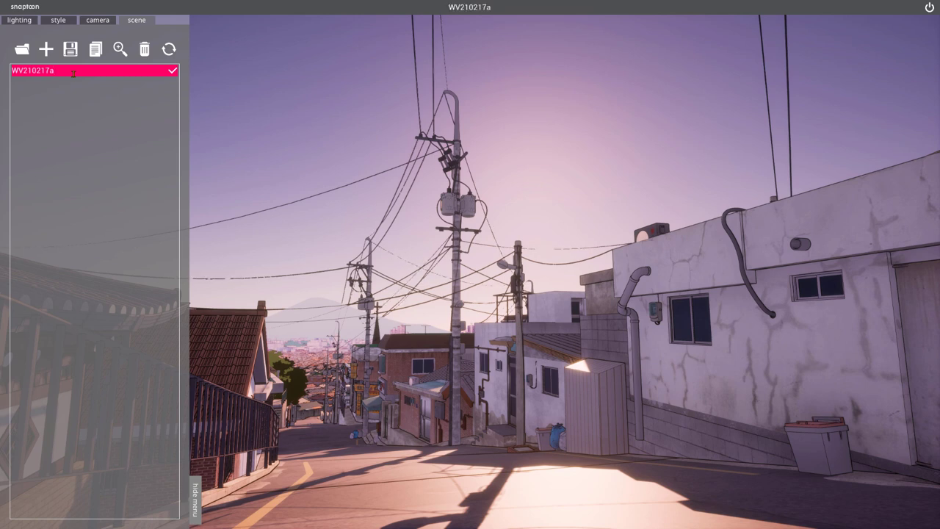
left_click(26, 70)
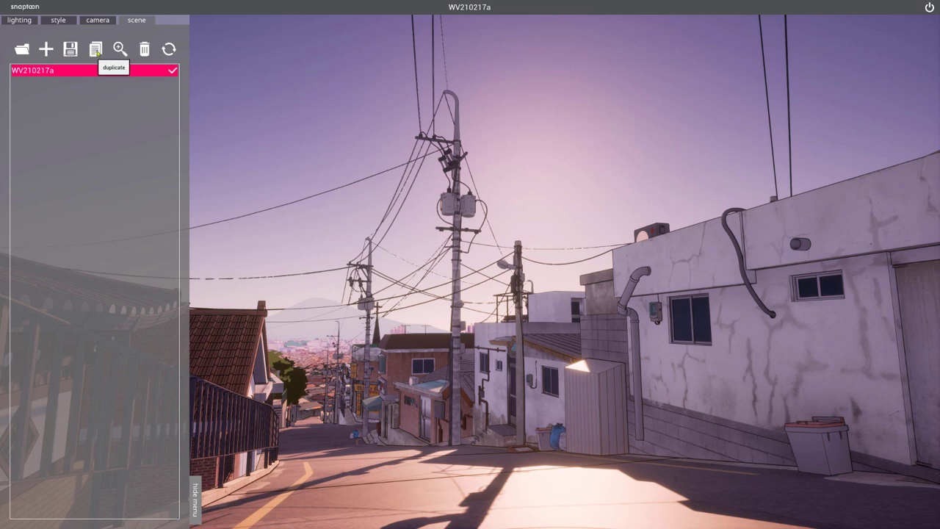
Step: Duplicate WV210217a as WV210217a0 and switch between both scenes, ending on the copy
left_click(97, 51)
left_click(97, 83)
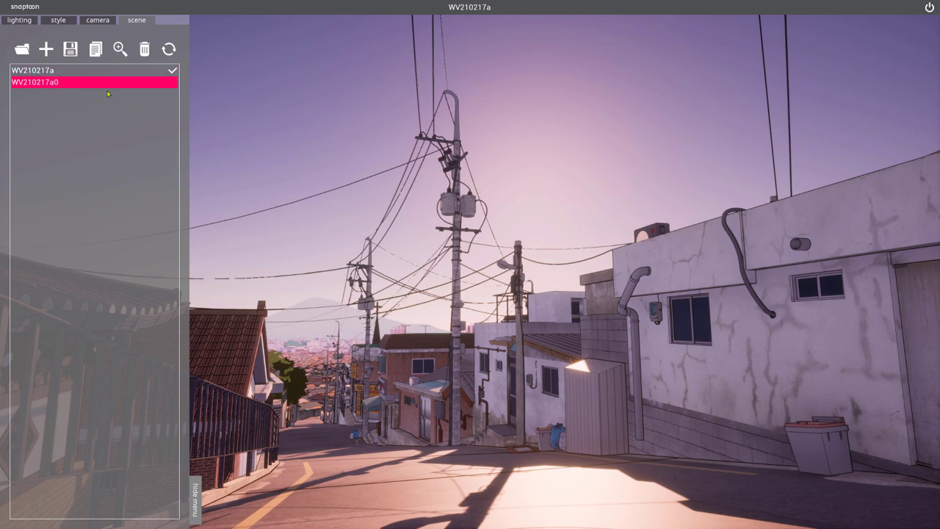
left_click(40, 70)
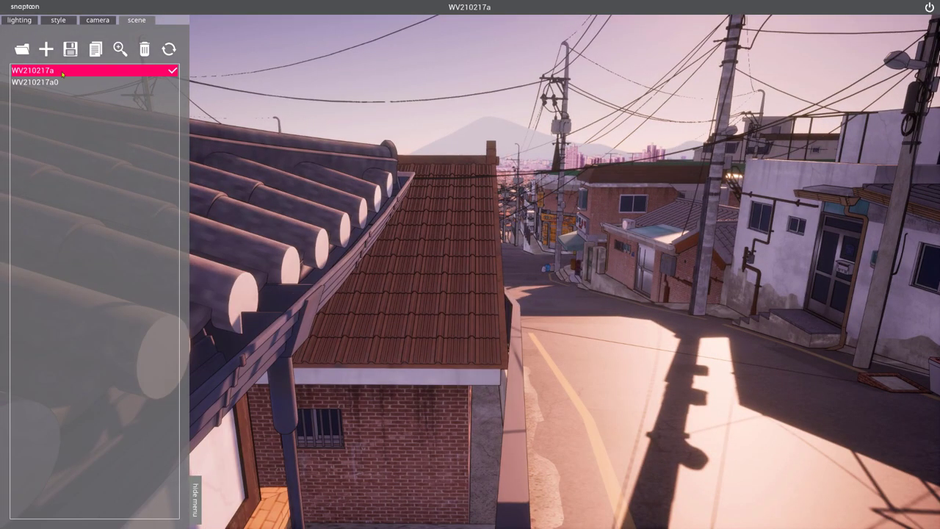
left_click(57, 85)
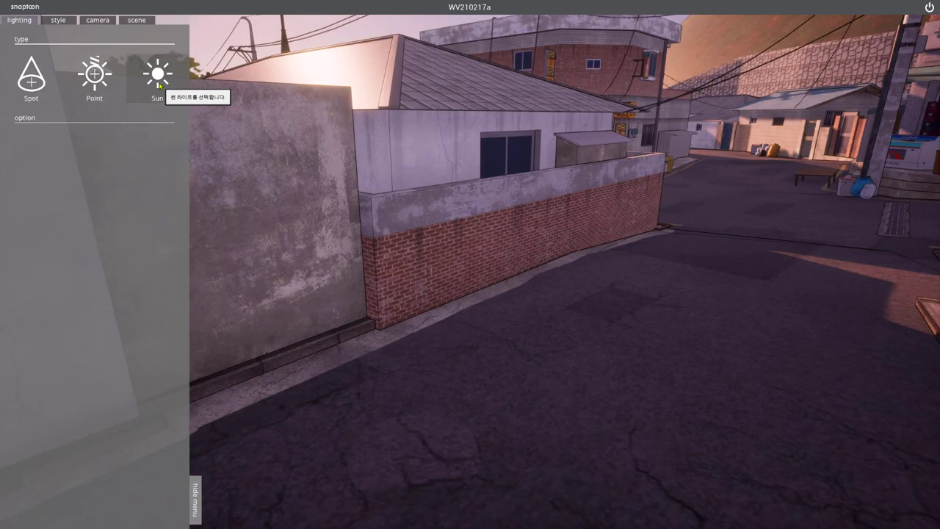
Step: Make the sun blue 565FFF at direction 46.23 and power 2, with sky light 0.3
left_click(157, 73)
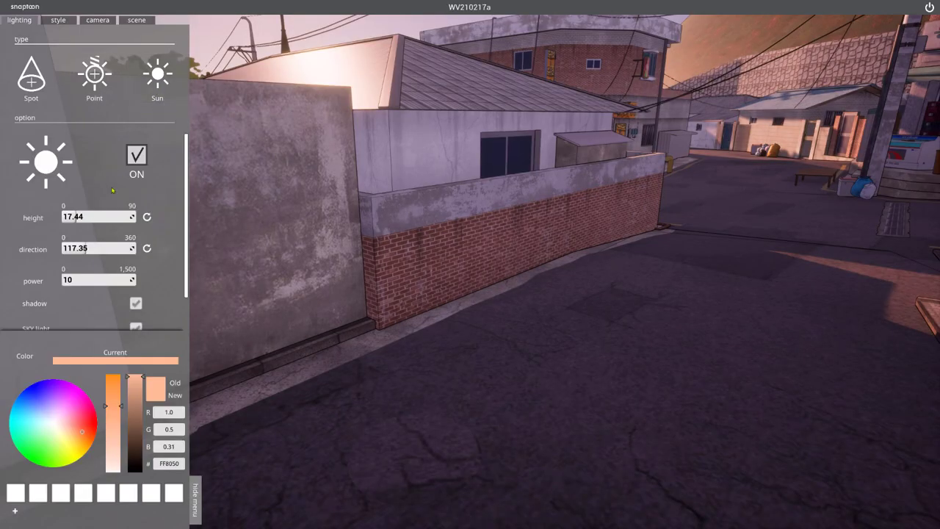
mouse_move(86, 247)
left_mouse_down()
mouse_move(73, 248)
mouse_move(86, 252)
left_mouse_up()
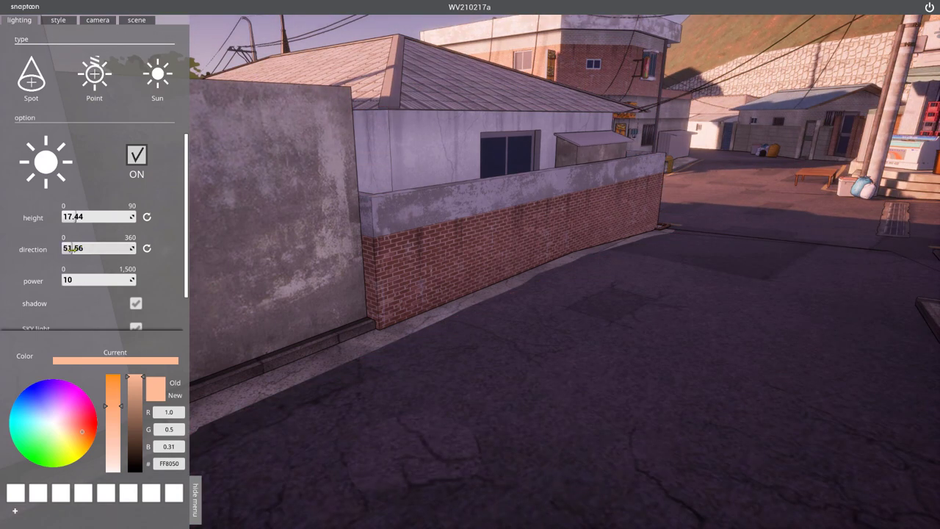
left_click_drag(74, 249, 78, 248)
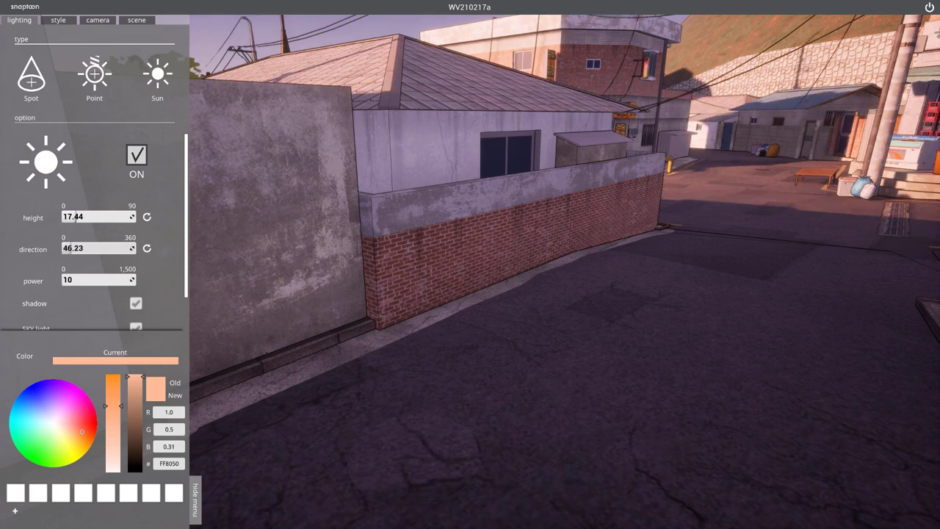
left_click(38, 401)
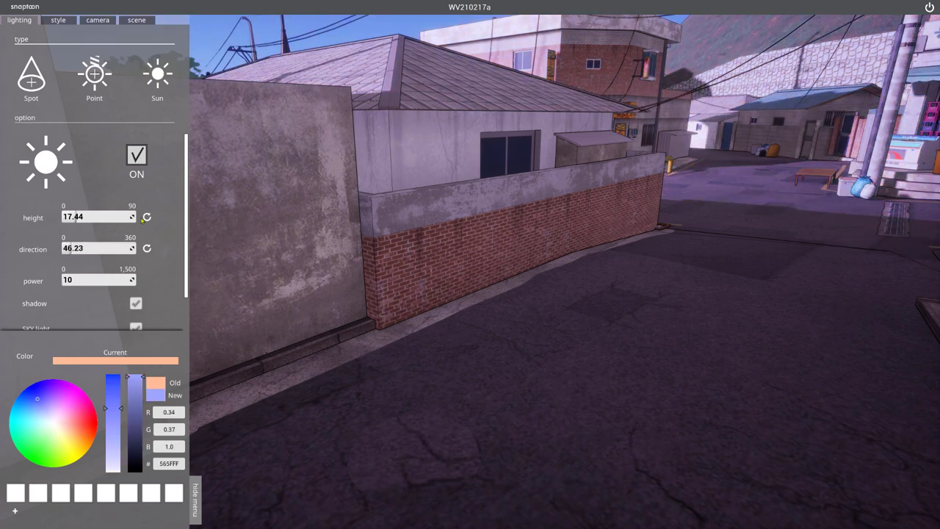
left_click_drag(73, 285, 72, 282)
type("2")
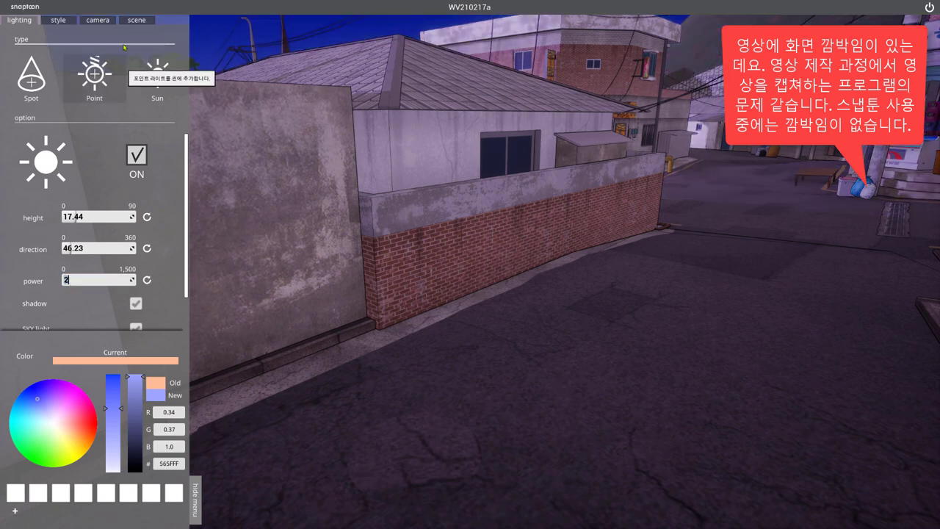
scroll(85, 303, "down", 2)
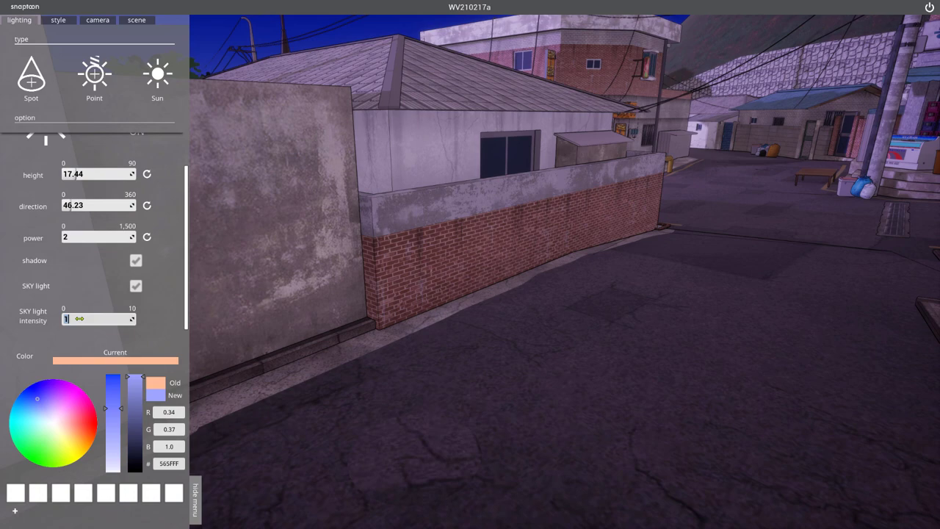
type("3")
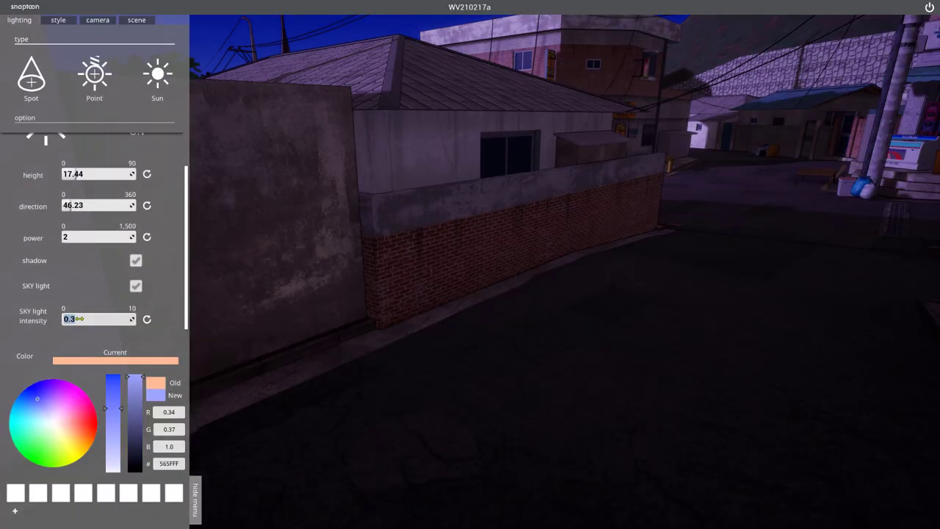
left_click_drag(663, 225, 734, 309)
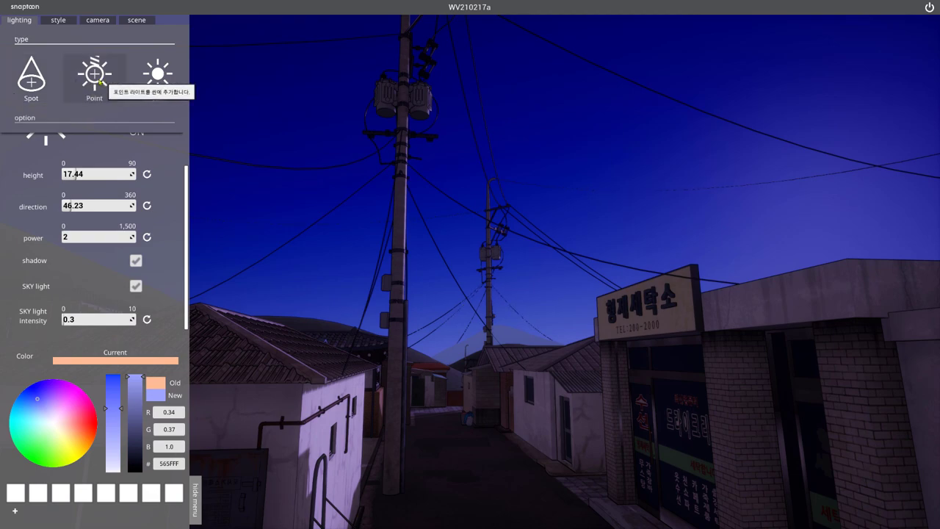
Step: Add a spot light, place it on the roof edge, and set its power to 10000
left_click(31, 73)
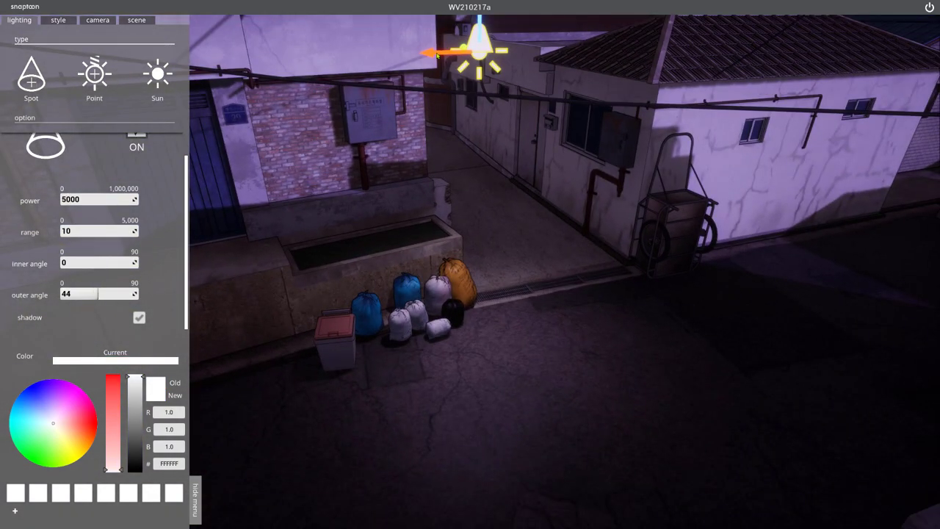
left_click_drag(438, 55, 698, 51)
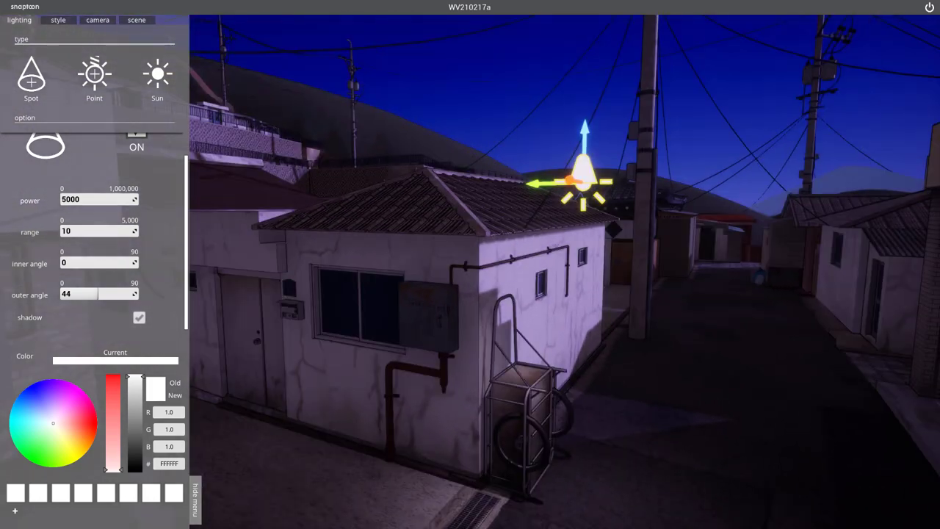
left_click_drag(542, 133, 535, 192)
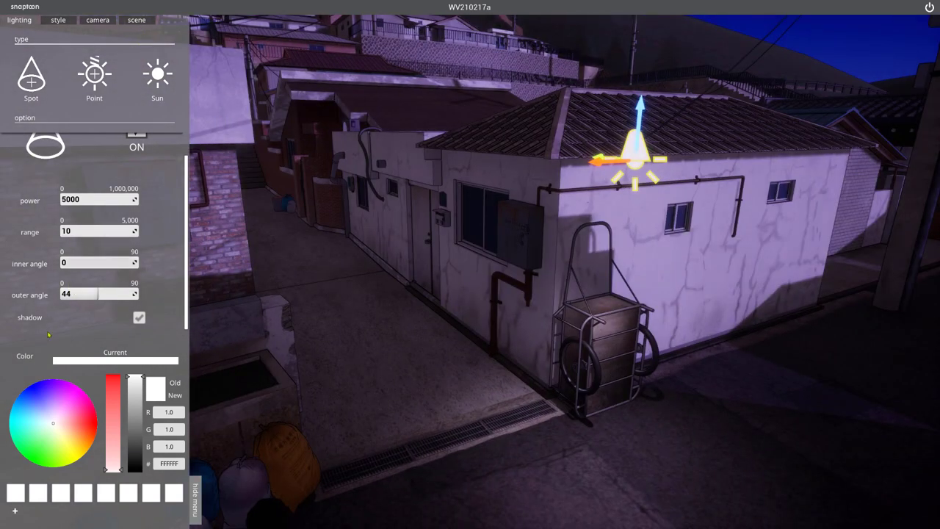
left_click(73, 199)
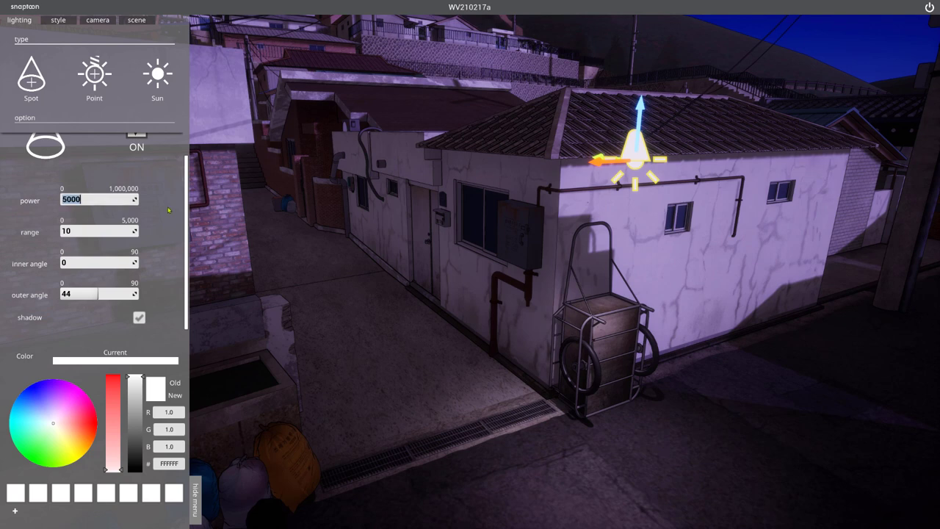
type("10000")
key("Return")
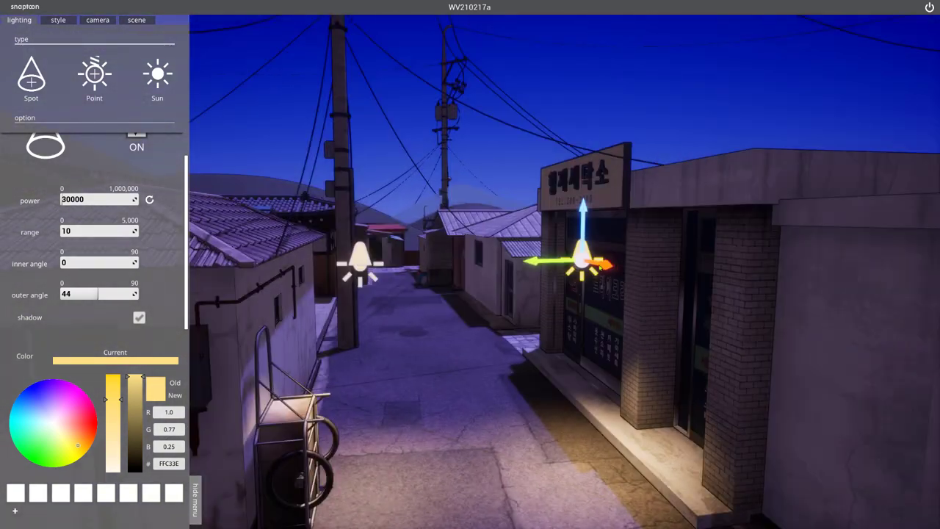
Step: Move the spot light down into the alley and over to the shopfront
left_click_drag(582, 259, 470, 239)
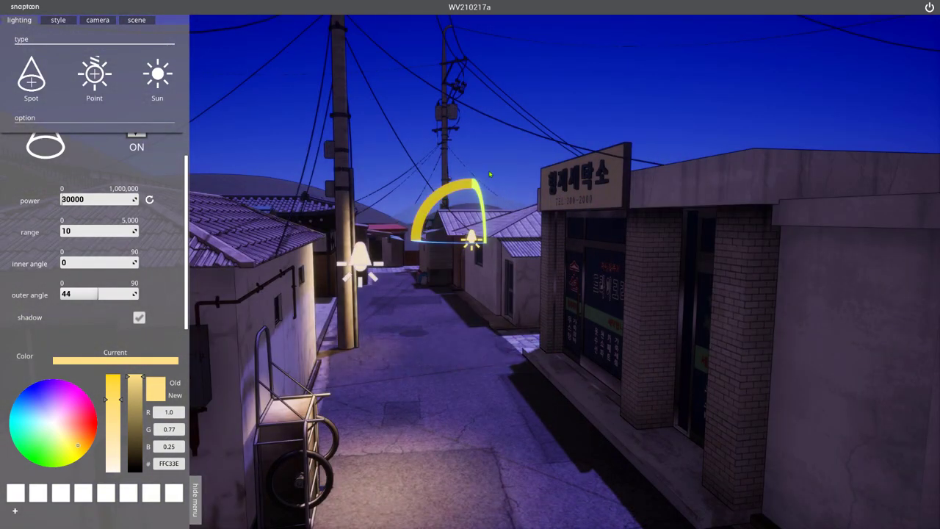
key("w")
left_click_drag(470, 213, 470, 275)
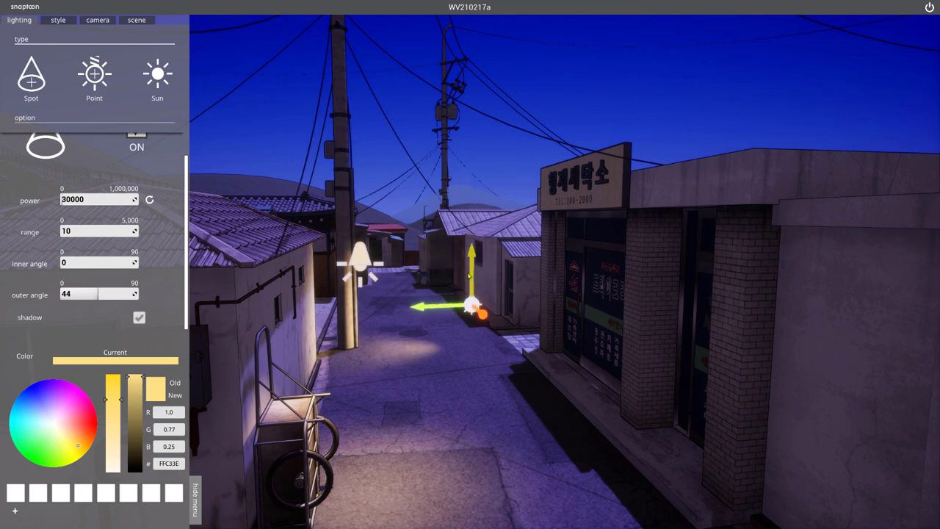
left_click_drag(440, 305, 580, 301)
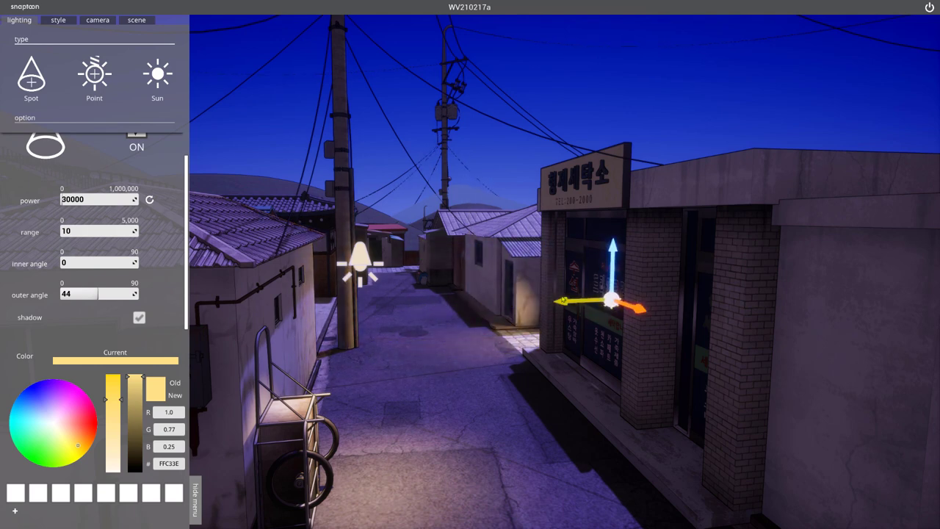
middle_click_drag(580, 301, 104, 353)
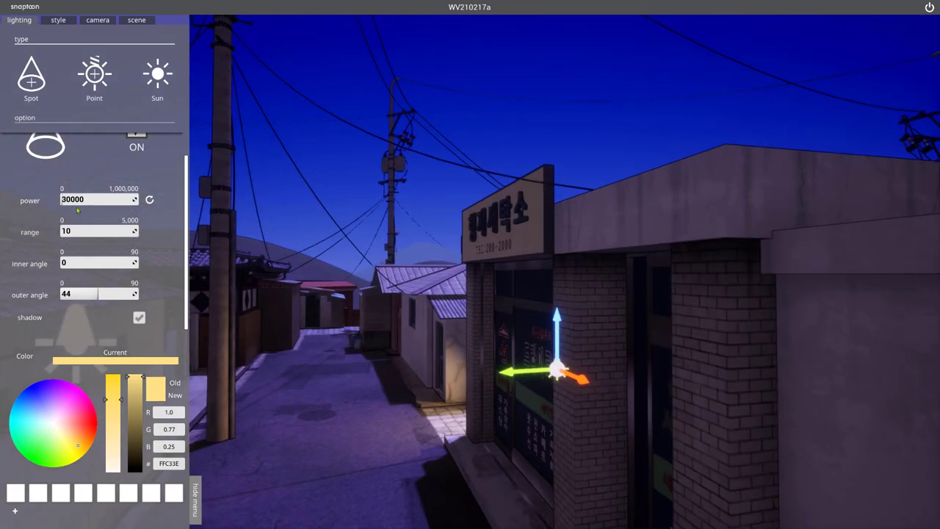
Step: Raise the spot light's power and fine-tune its position along the shop wall
mouse_move(77, 199)
left_mouse_down()
mouse_move(100, 199)
mouse_move(401, 361)
left_mouse_up()
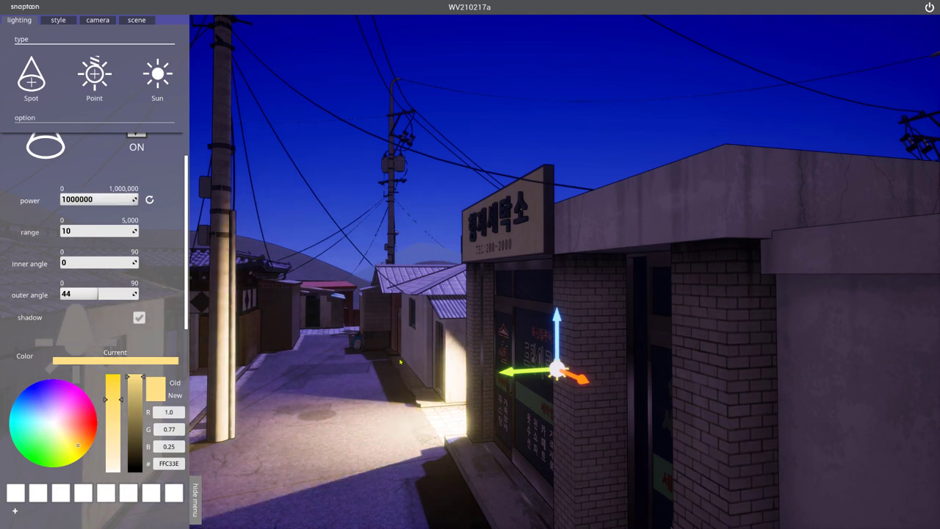
key("s")
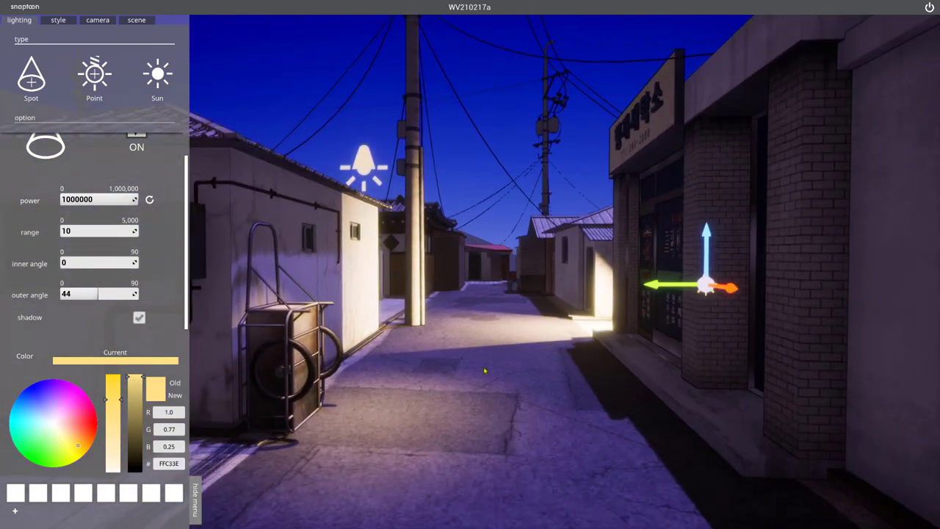
key("w")
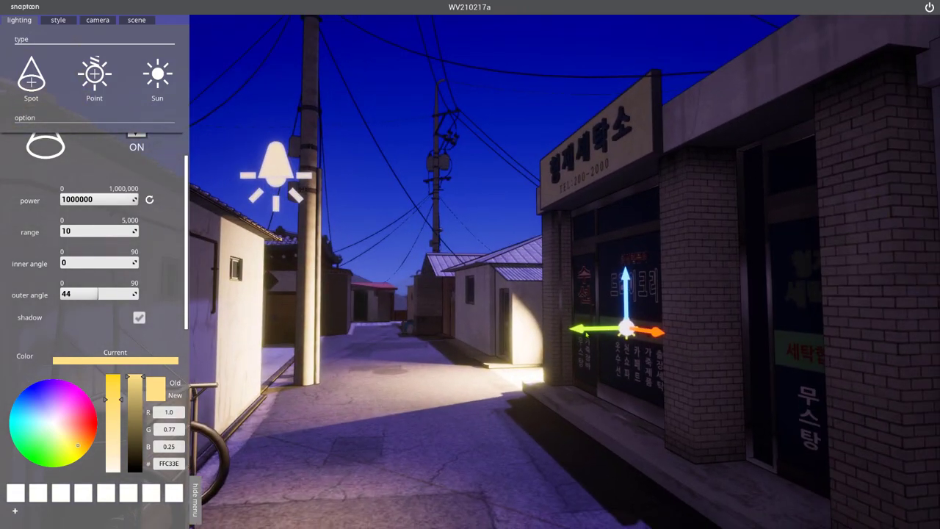
left_click_drag(586, 335, 663, 323)
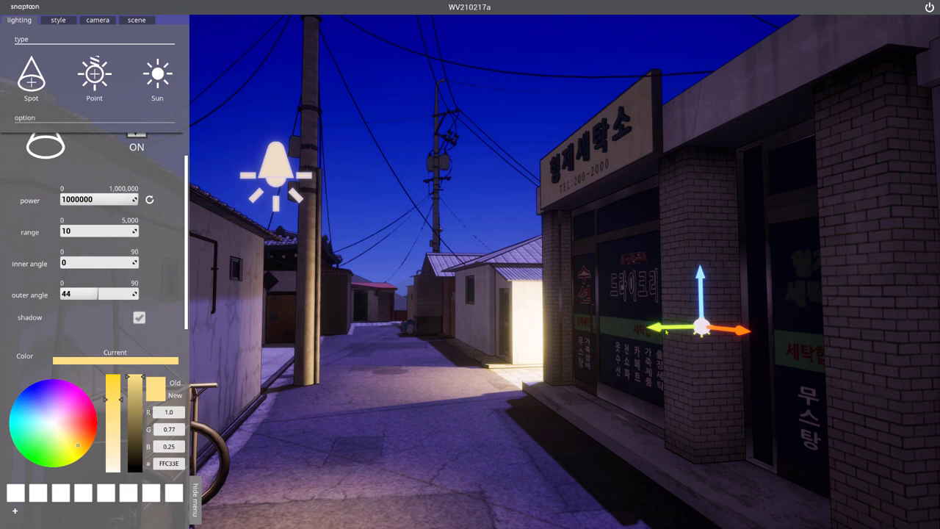
left_click_drag(656, 334, 638, 336)
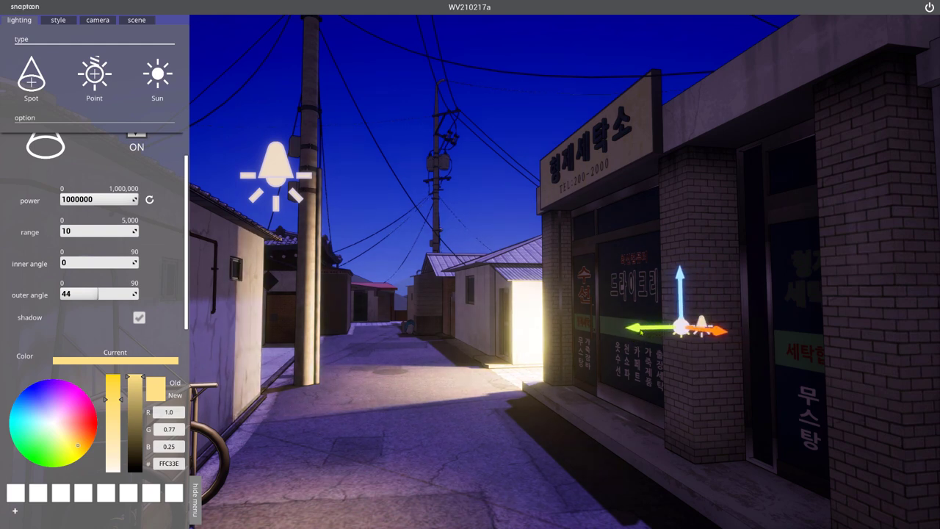
mouse_move(641, 332)
left_mouse_down()
mouse_move(652, 334)
mouse_move(620, 329)
mouse_move(643, 332)
left_mouse_up()
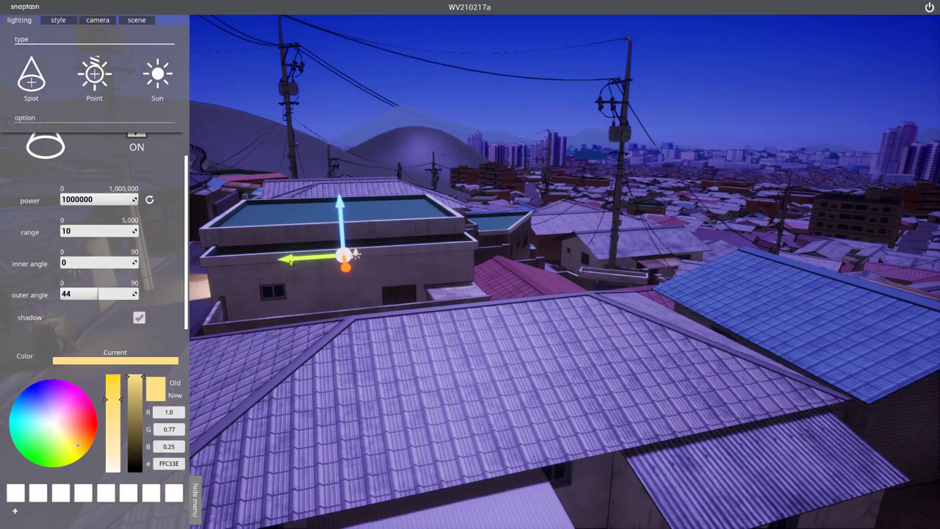
Step: Drag the warm spot light from the distant houses down toward the street and lamp post
left_click_drag(424, 261, 656, 244)
left_click_drag(718, 242, 839, 293)
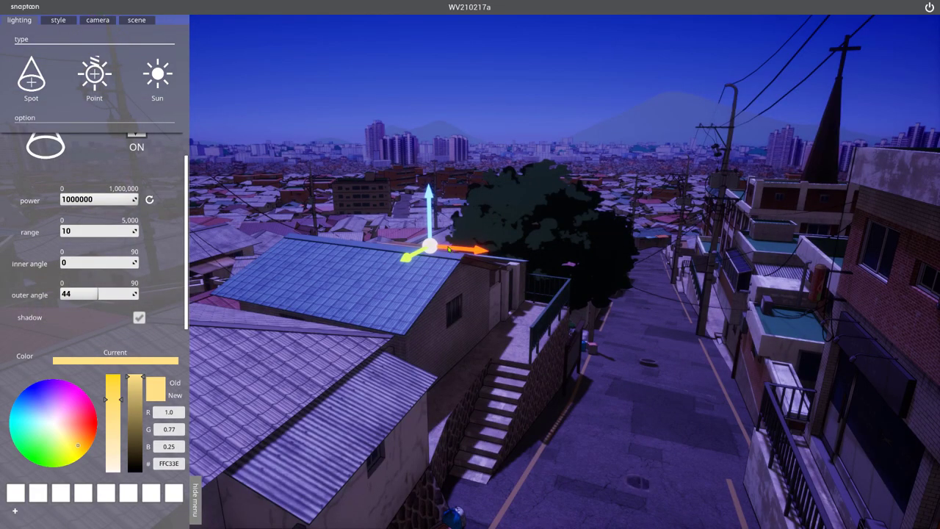
left_click_drag(449, 249, 667, 269)
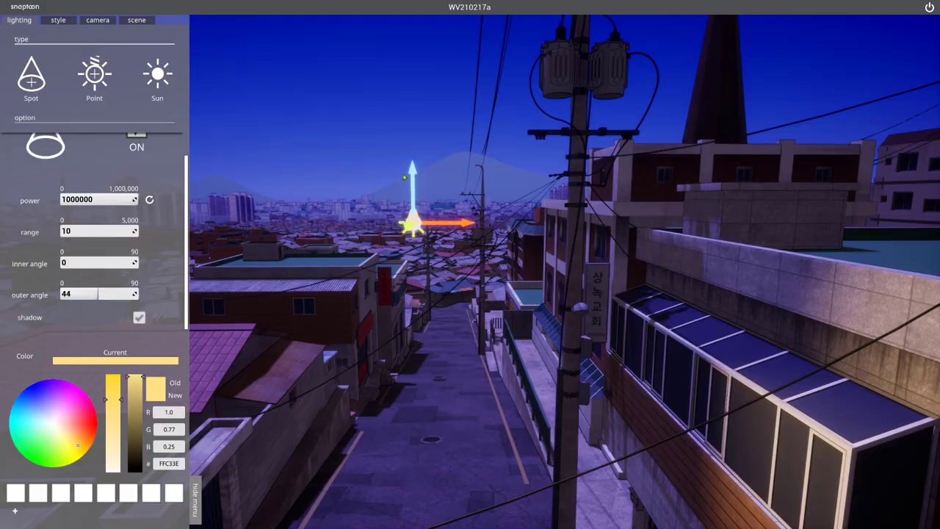
left_click_drag(432, 225, 545, 213)
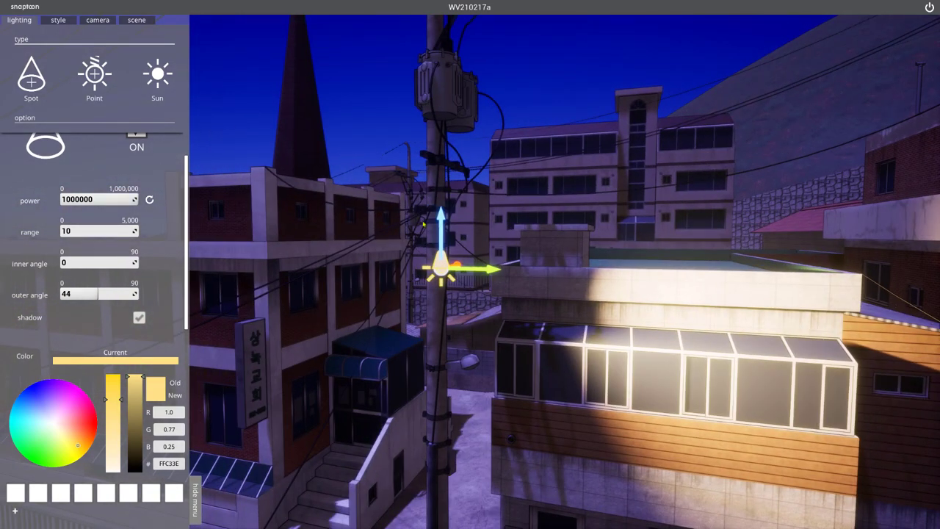
left_click_drag(439, 222, 441, 349)
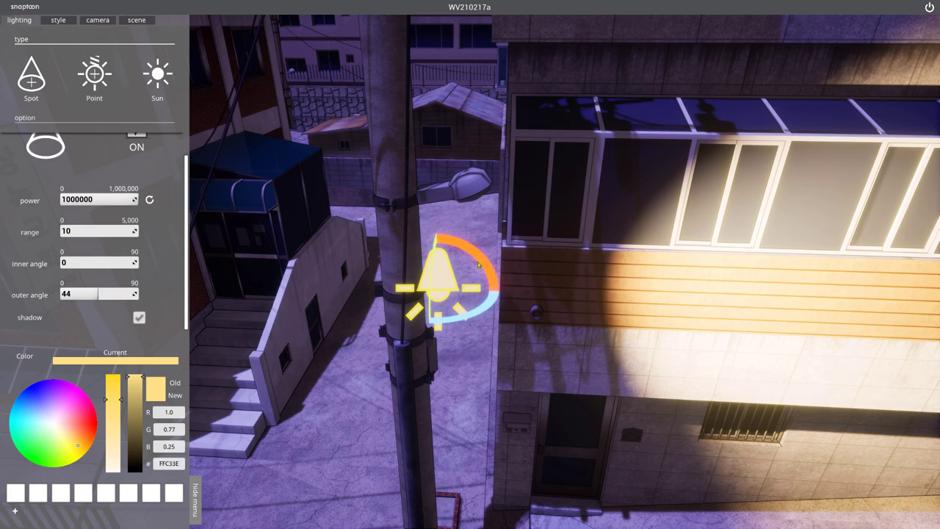
left_click_drag(478, 264, 630, 343)
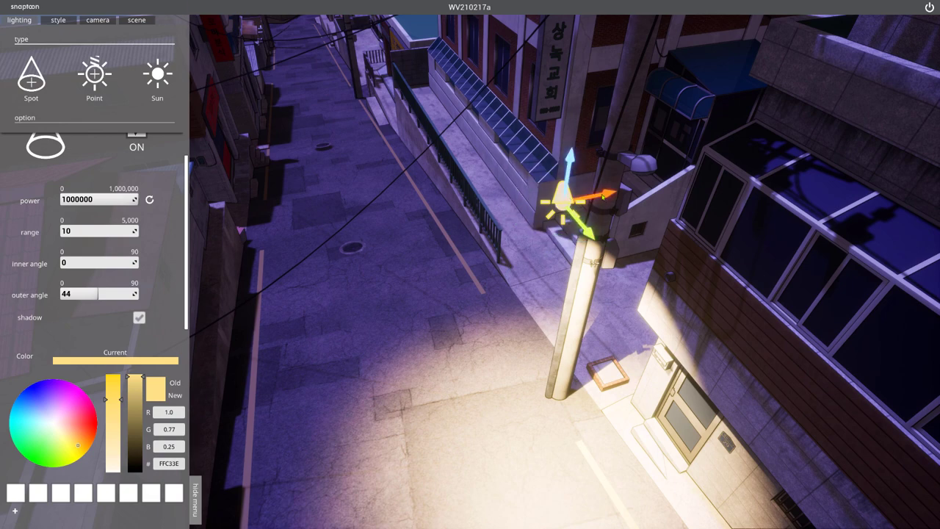
mouse_move(602, 195)
left_mouse_down()
mouse_move(514, 253)
mouse_move(462, 246)
mouse_move(432, 261)
mouse_move(421, 250)
left_mouse_up()
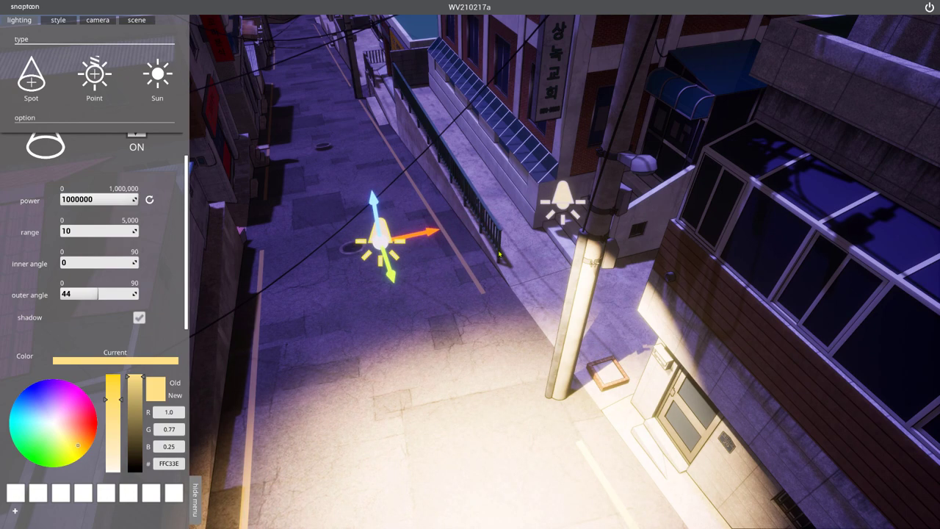
Step: Settle the spot light on the lamp post and rotate it to aim down at the sidewalk and building
left_click(557, 200)
mouse_move(570, 223)
left_mouse_down()
mouse_move(585, 241)
mouse_move(644, 209)
left_mouse_up()
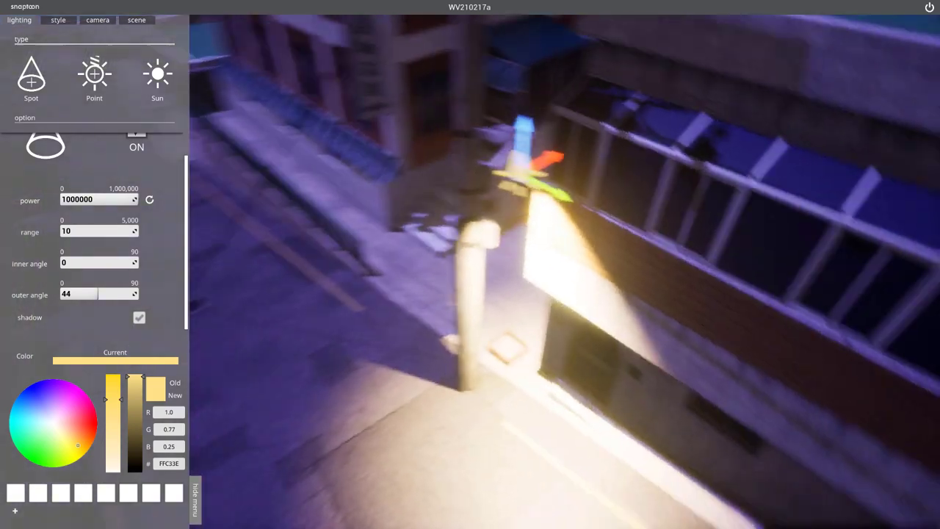
mouse_move(645, 209)
right_mouse_down()
mouse_move(602, 243)
mouse_move(624, 235)
right_mouse_up()
left_click_drag(677, 231, 661, 228)
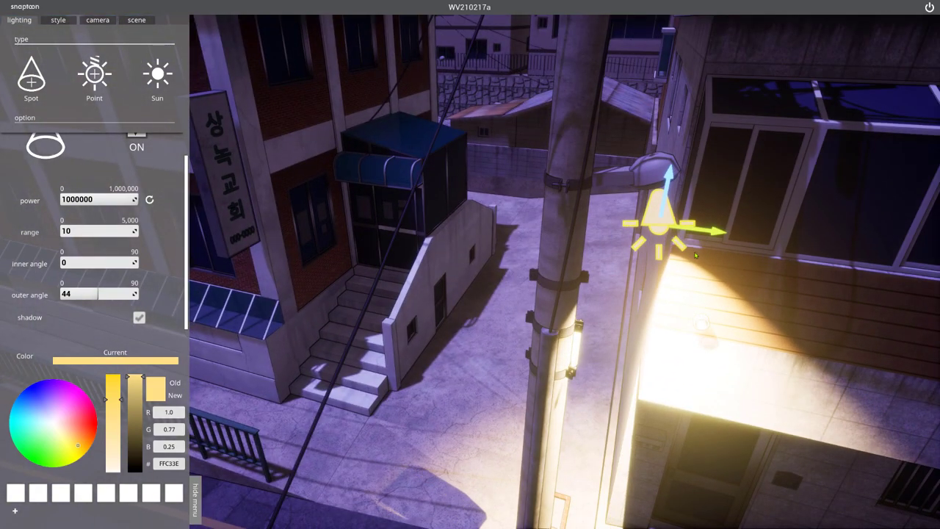
mouse_move(661, 227)
right_mouse_down()
mouse_move(631, 264)
mouse_move(501, 248)
right_mouse_up()
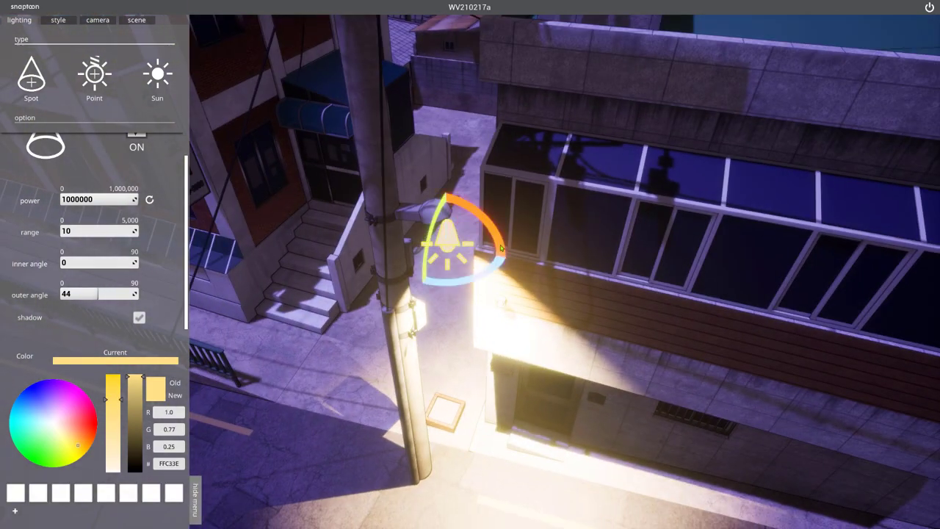
left_click_drag(482, 217, 463, 243)
mouse_move(463, 242)
right_mouse_down()
mouse_move(514, 220)
mouse_move(507, 235)
right_mouse_up()
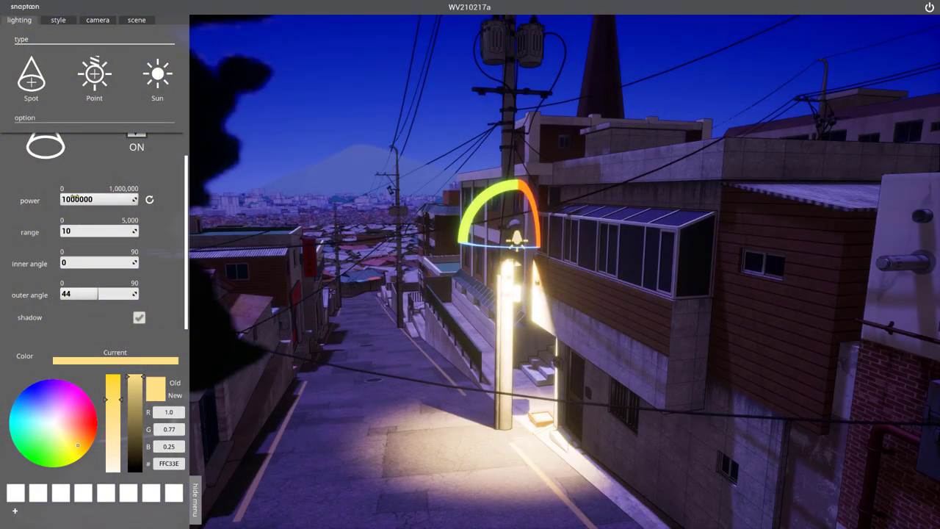
Step: Dim the lamp-post spot light to power 133264, with inner angle 6.29 and outer angle 83.71
left_click_drag(99, 199, 65, 199)
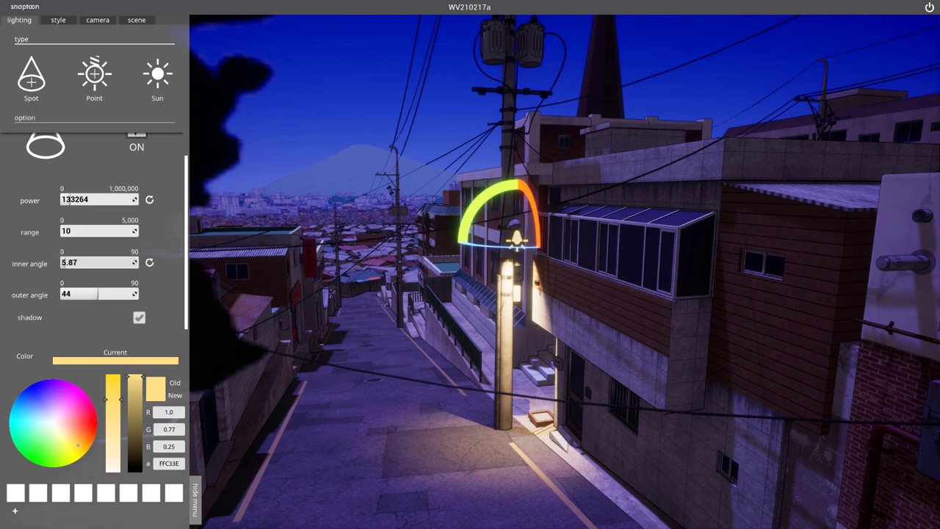
mouse_move(65, 263)
left_mouse_down()
mouse_move(113, 263)
mouse_move(104, 262)
left_mouse_up()
left_click_drag(93, 294, 77, 293)
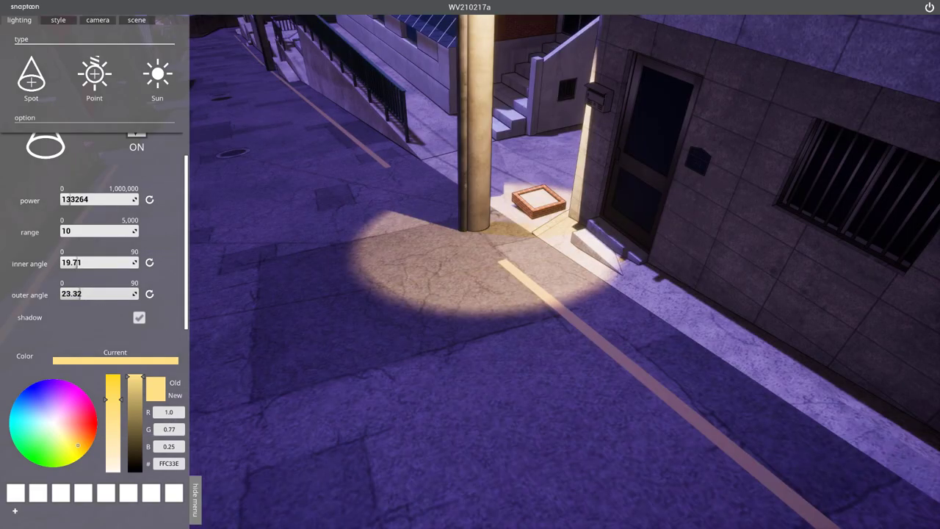
left_click_drag(81, 294, 82, 294)
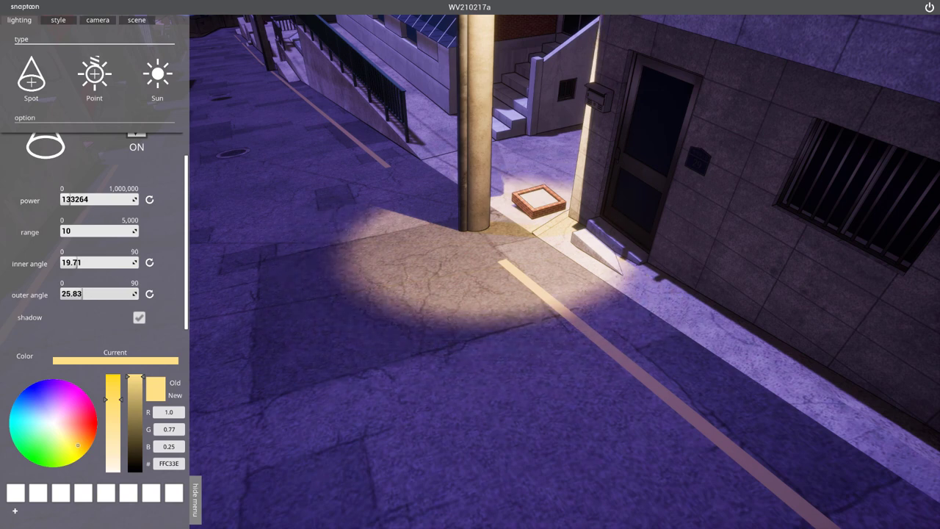
mouse_move(82, 294)
left_mouse_down()
mouse_move(141, 293)
mouse_move(133, 294)
left_mouse_up()
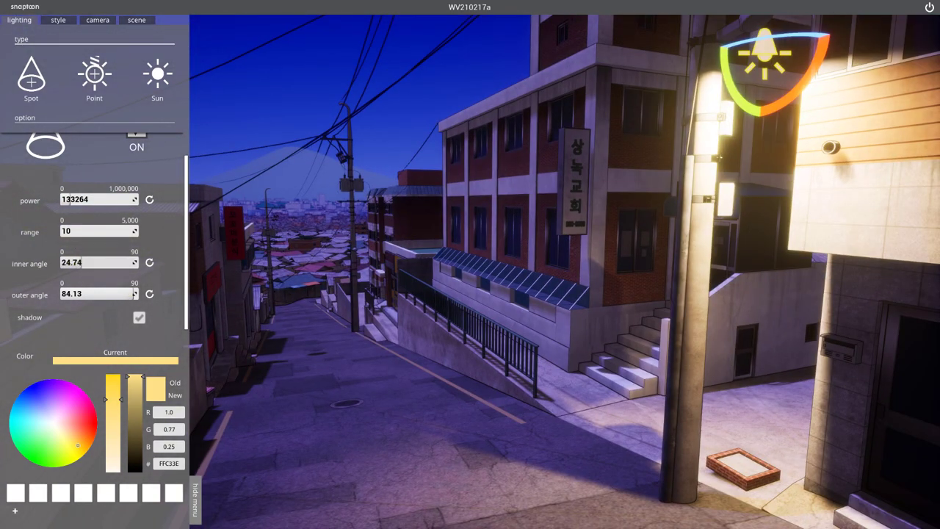
left_click_drag(82, 262, 136, 262)
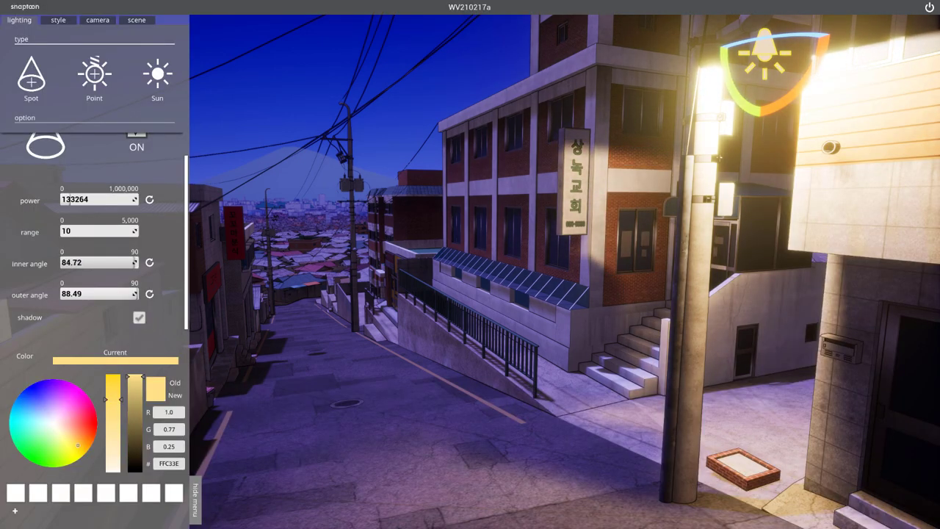
left_click_drag(137, 262, 72, 262)
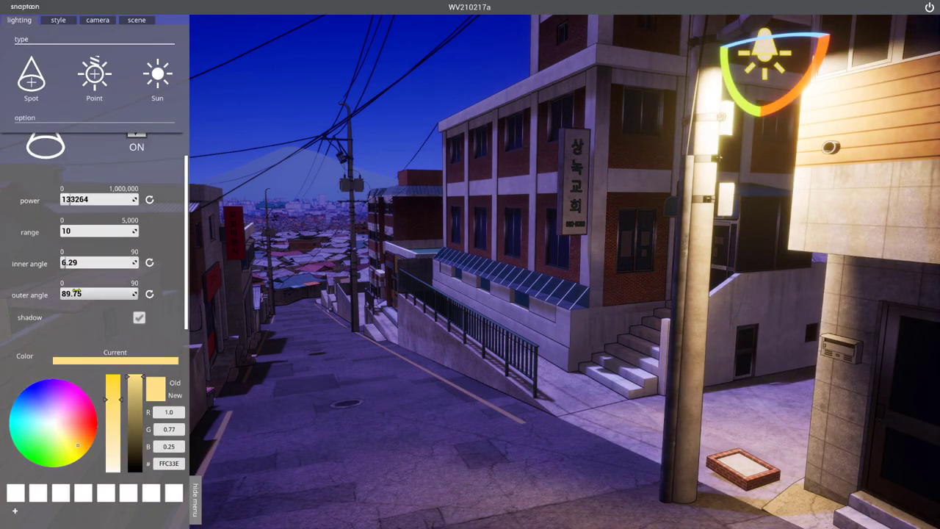
mouse_move(136, 294)
left_mouse_down()
mouse_move(113, 294)
mouse_move(134, 294)
left_mouse_up()
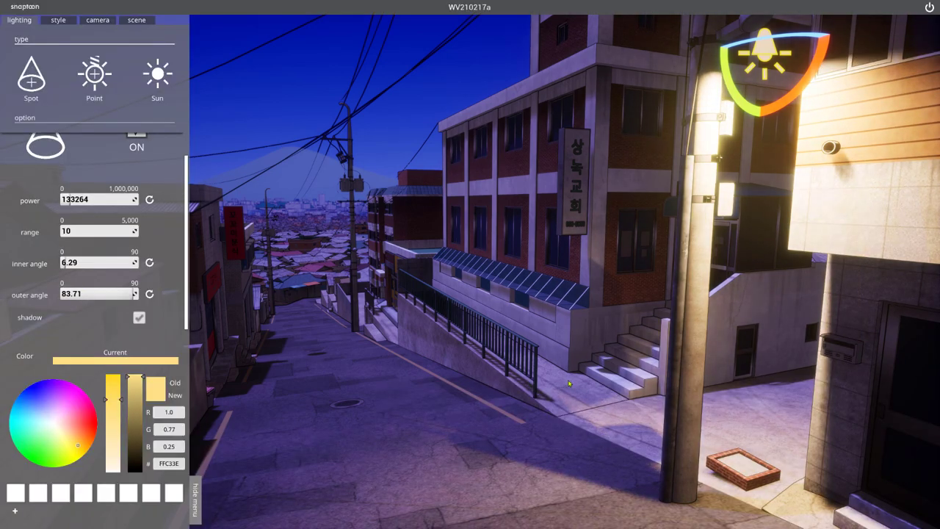
Step: Frame the spot light and lower it along its vertical axis onto the lamp pole
key("f")
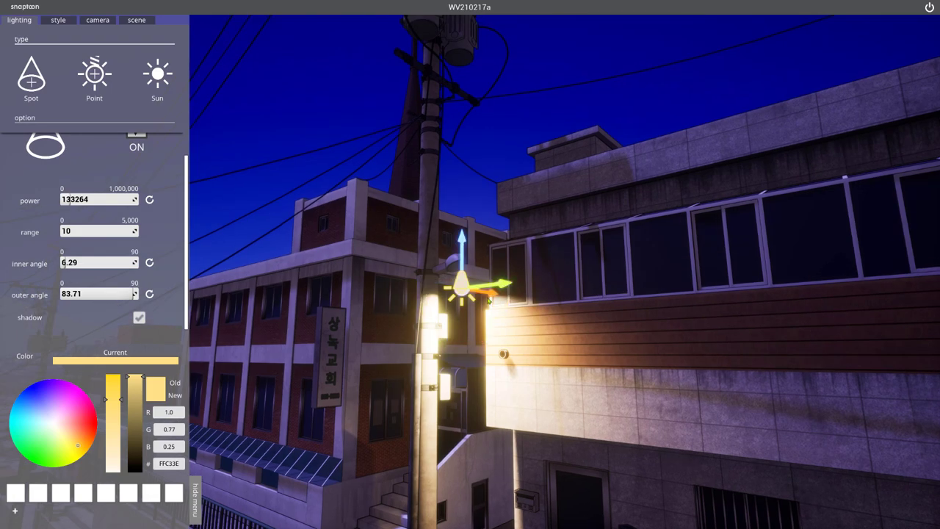
scroll(488, 299, "down", 5)
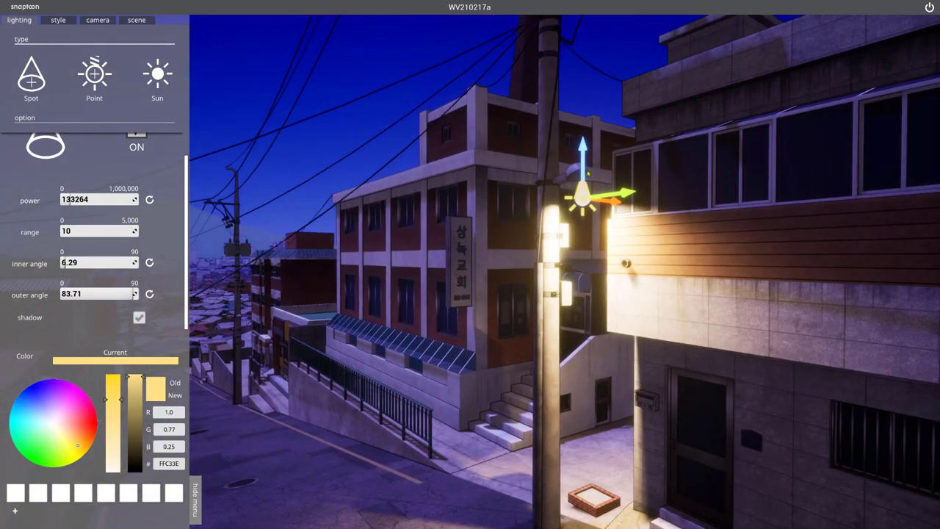
left_click_drag(583, 171, 582, 165)
right_click_drag(576, 186, 576, 186)
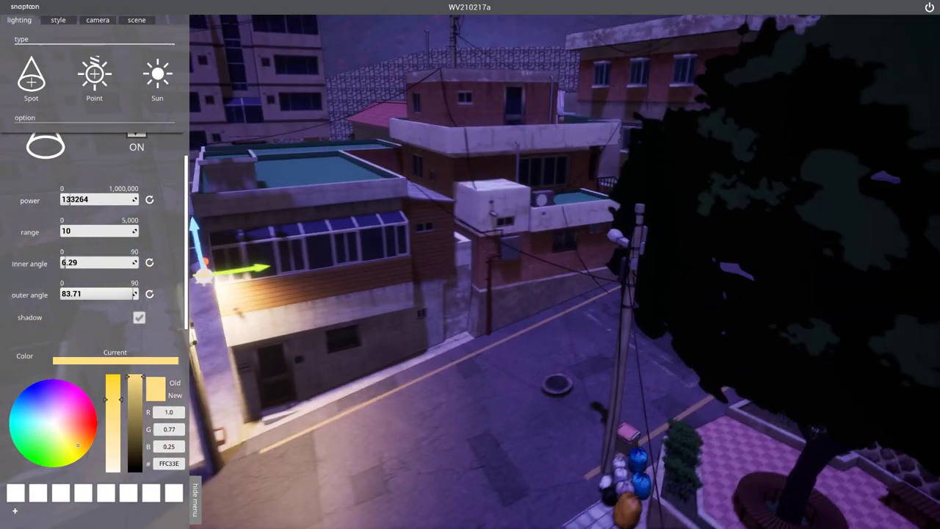
right_click_drag(632, 201, 559, 270)
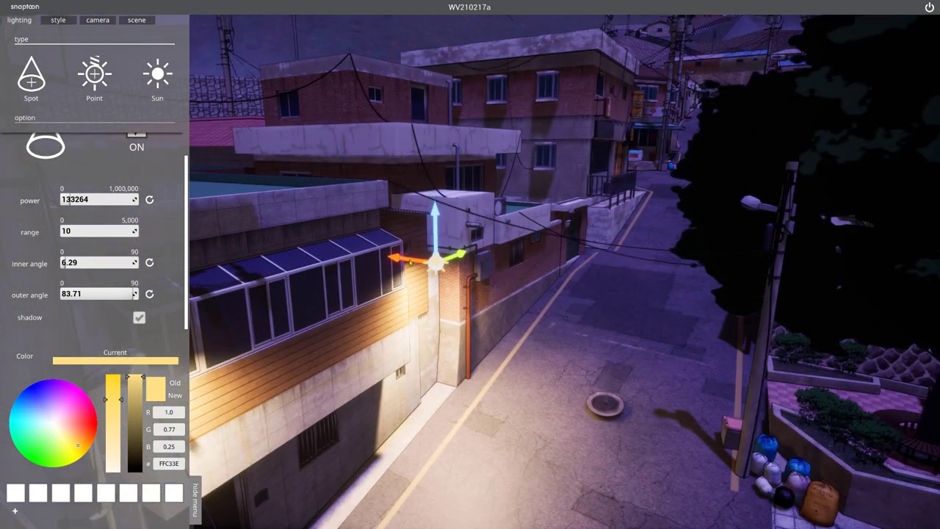
left_click_drag(411, 262, 610, 312)
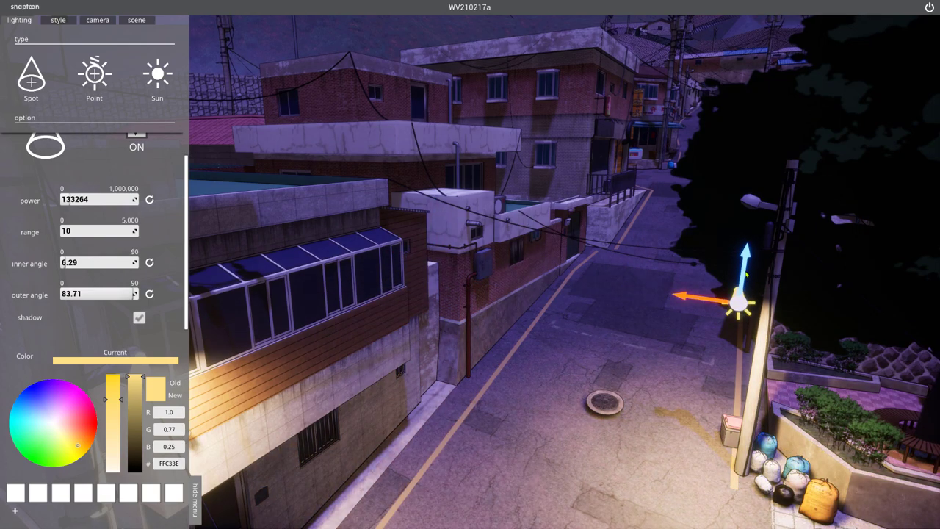
right_click_drag(759, 186, 759, 186)
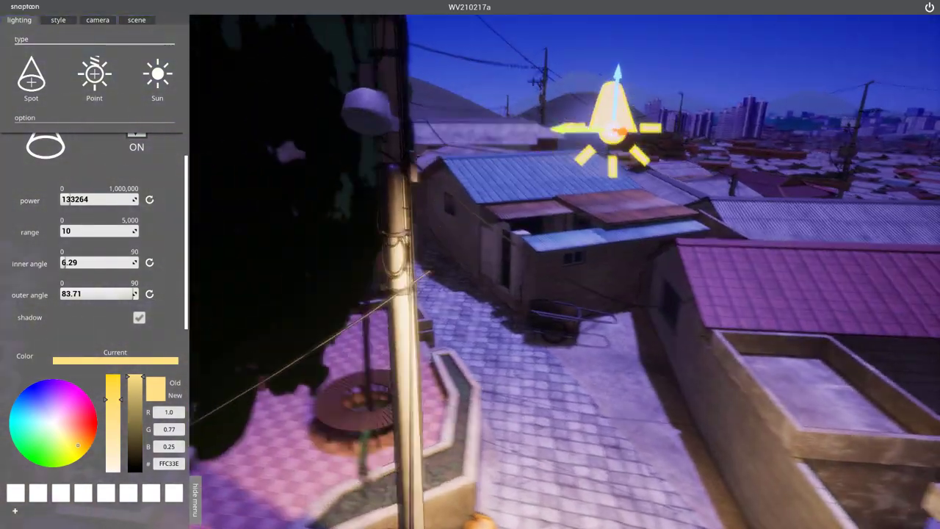
right_click_drag(679, 259, 679, 259)
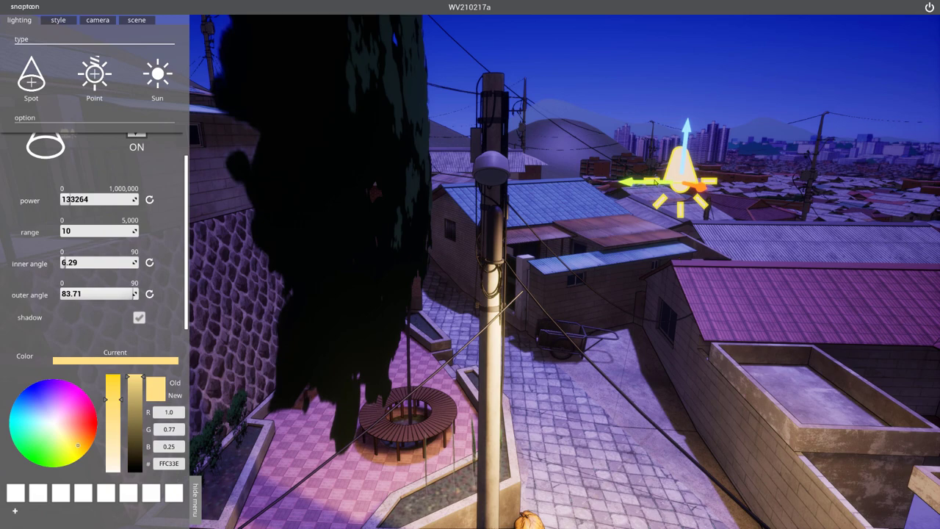
left_click_drag(573, 196, 466, 196)
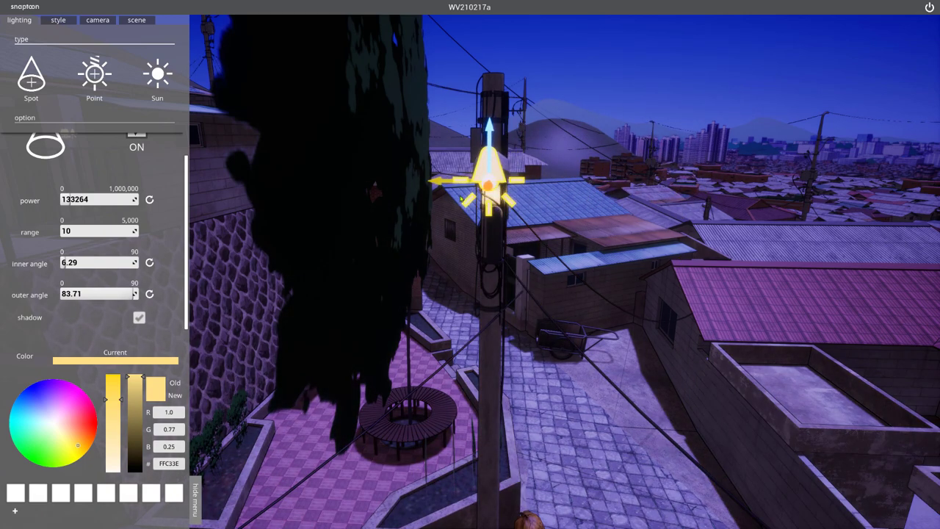
left_click_drag(490, 147, 492, 159)
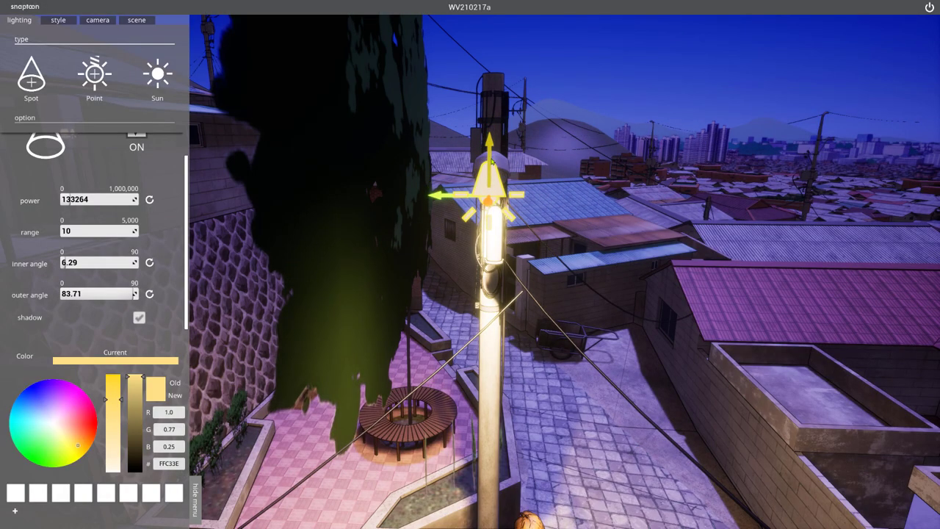
Step: Orbit around the lamp pole, plaza and rooftops to check the warm lighting
right_click_drag(679, 259, 679, 308)
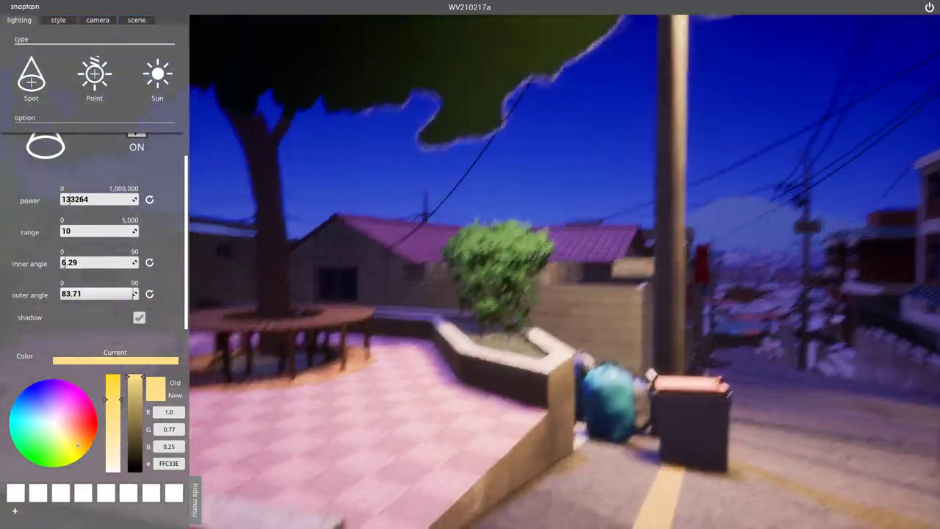
mouse_move(679, 308)
right_mouse_down()
mouse_move(587, 321)
mouse_move(459, 245)
mouse_move(654, 151)
right_mouse_up()
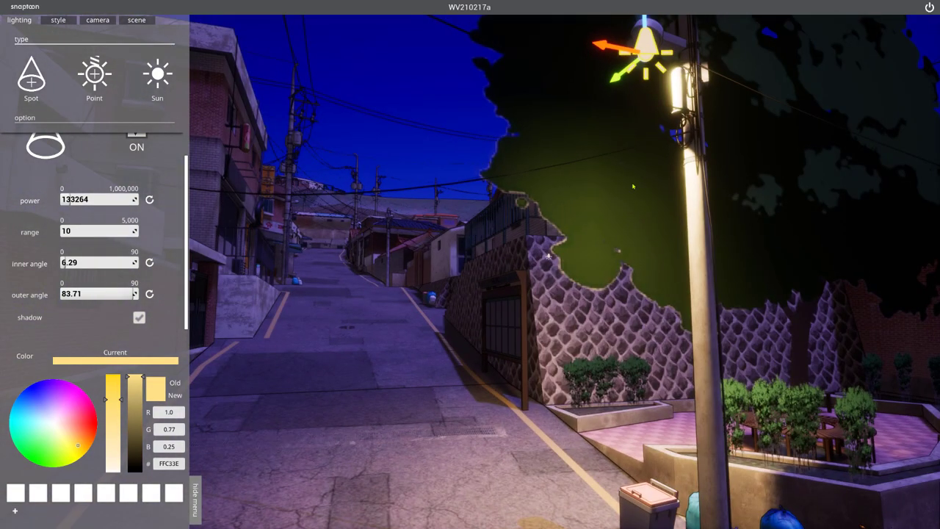
right_click_drag(620, 50, 315, 149)
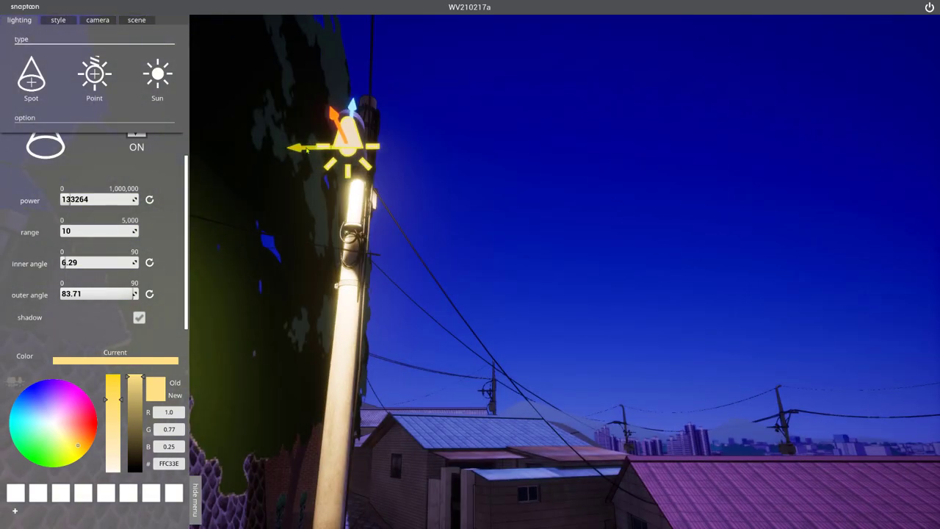
mouse_move(303, 149)
right_mouse_down()
mouse_move(411, 191)
mouse_move(411, 139)
right_mouse_up()
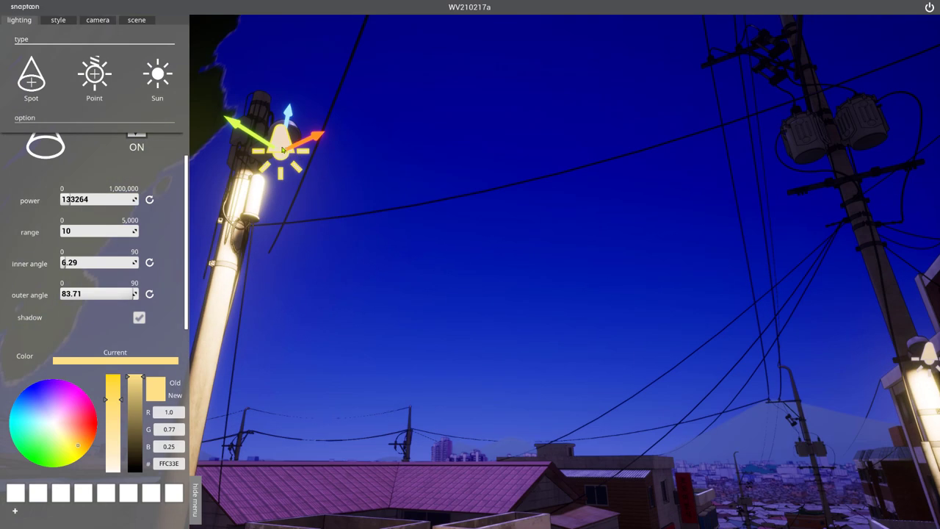
right_click_drag(282, 150, 235, 213)
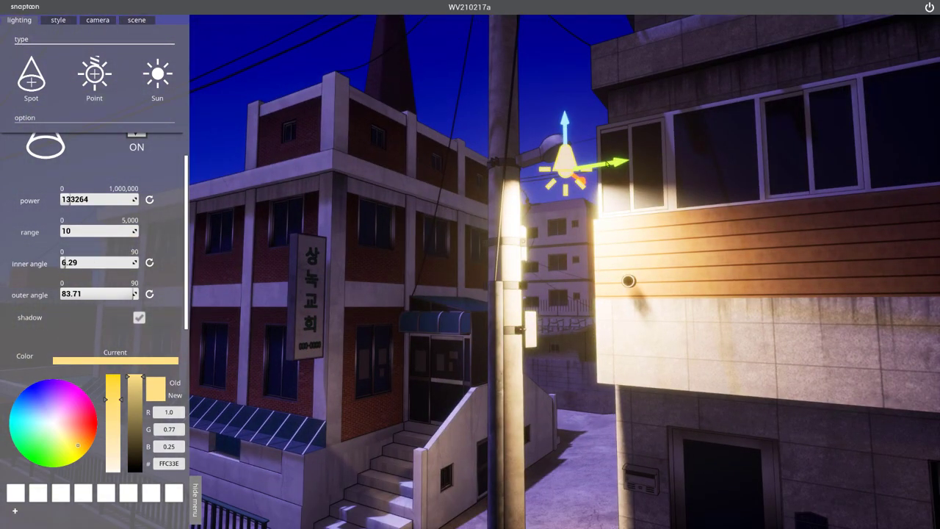
Step: Place a second warm spot light on the streetlight head beside the balcony
left_click_drag(563, 165, 200, 226)
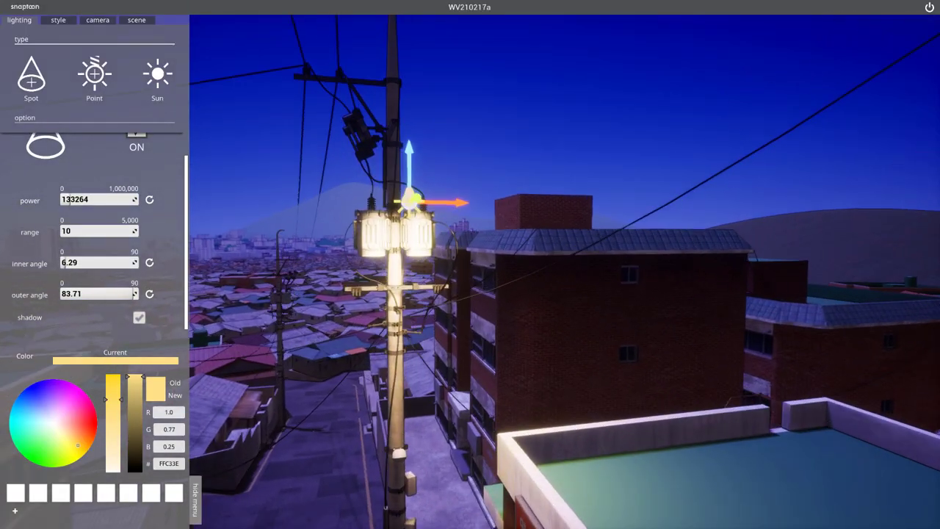
left_click_drag(437, 197, 353, 201)
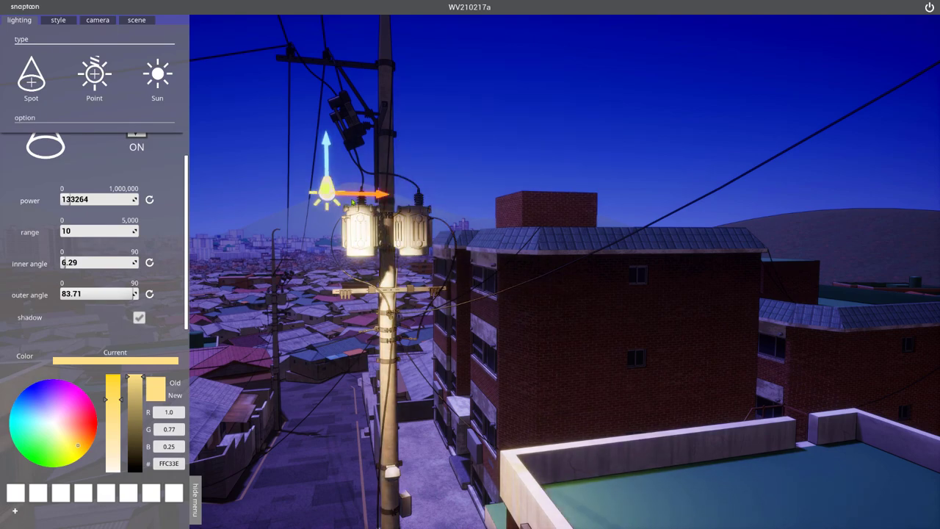
left_click_drag(326, 166, 327, 307)
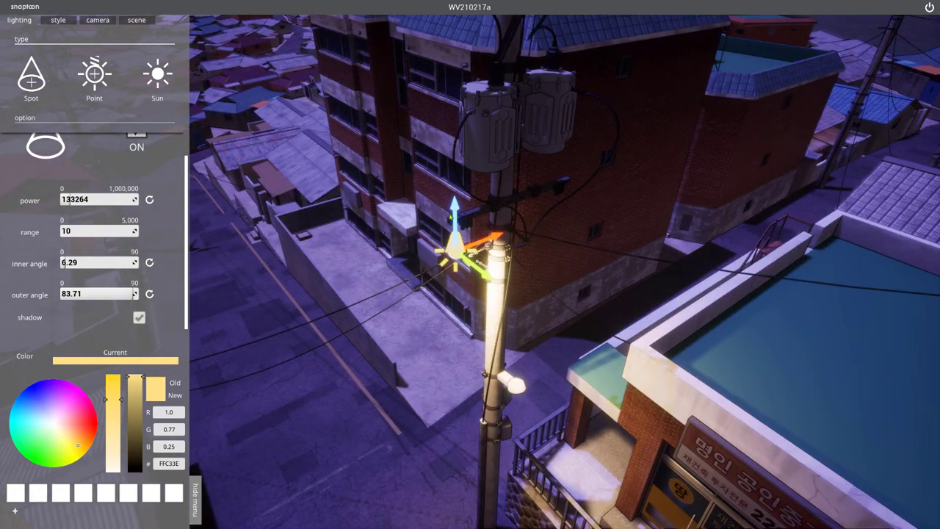
left_click_drag(455, 250, 468, 400)
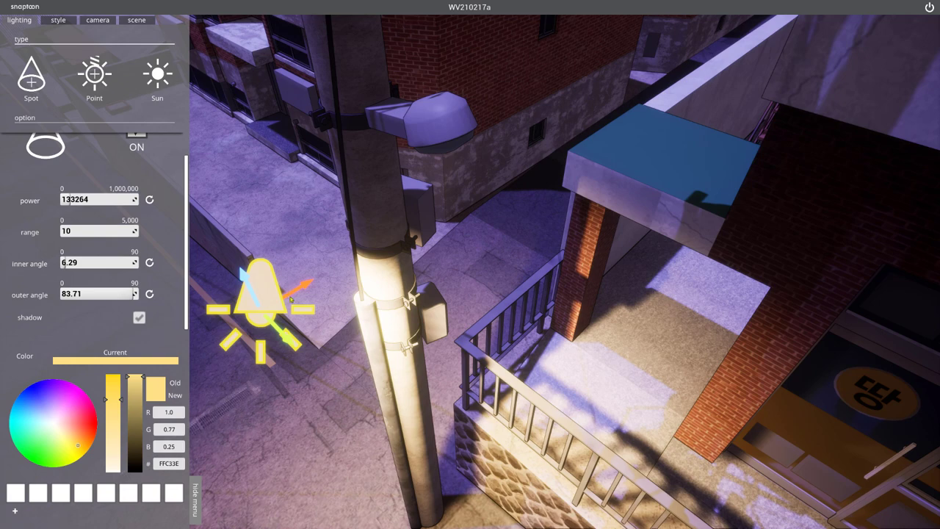
mouse_move(291, 299)
left_mouse_down()
mouse_move(438, 236)
mouse_move(458, 286)
left_mouse_up()
left_click_drag(449, 255, 434, 176)
mouse_move(428, 170)
middle_mouse_down()
mouse_move(377, 157)
mouse_move(617, 193)
mouse_move(649, 110)
middle_mouse_up()
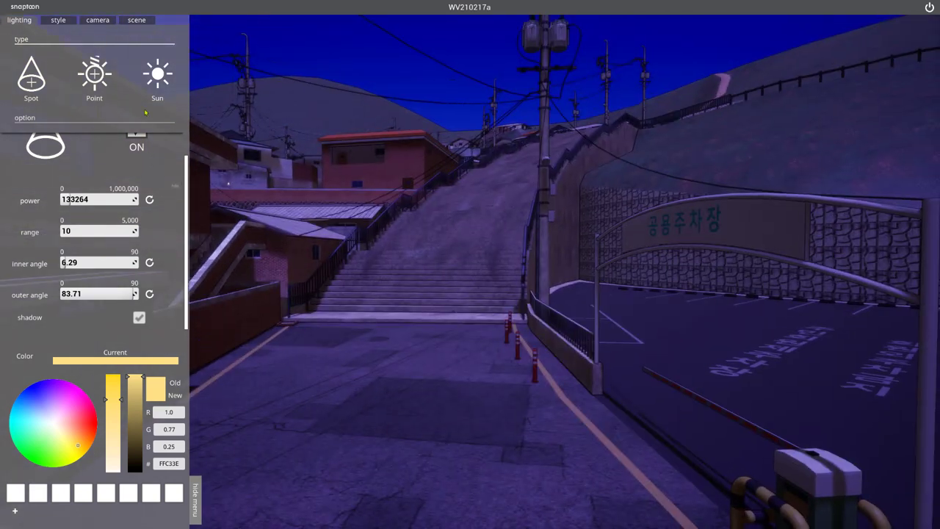
Step: Make the light a blue sun set low at height 5.88 with direction 103.12
left_click(158, 74)
mouse_move(111, 177)
left_mouse_down()
mouse_move(70, 174)
mouse_move(77, 206)
mouse_move(96, 206)
left_mouse_up()
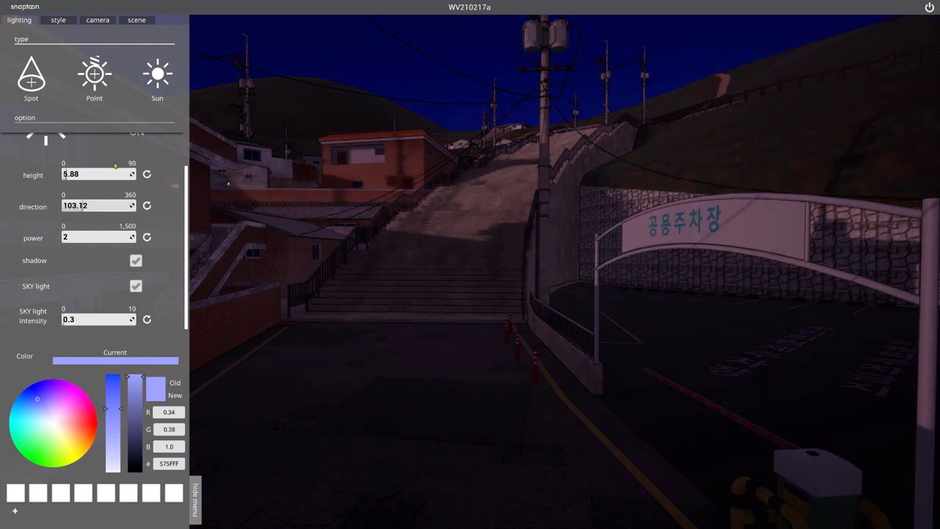
Step: Set camera exposure to 0.86 and try a red camera colour filter
left_click(97, 19)
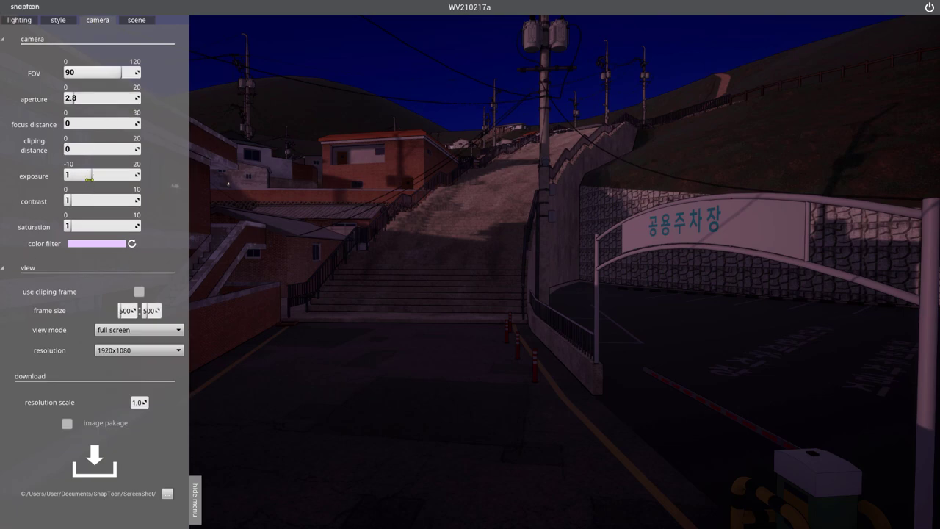
left_click_drag(89, 178, 96, 176)
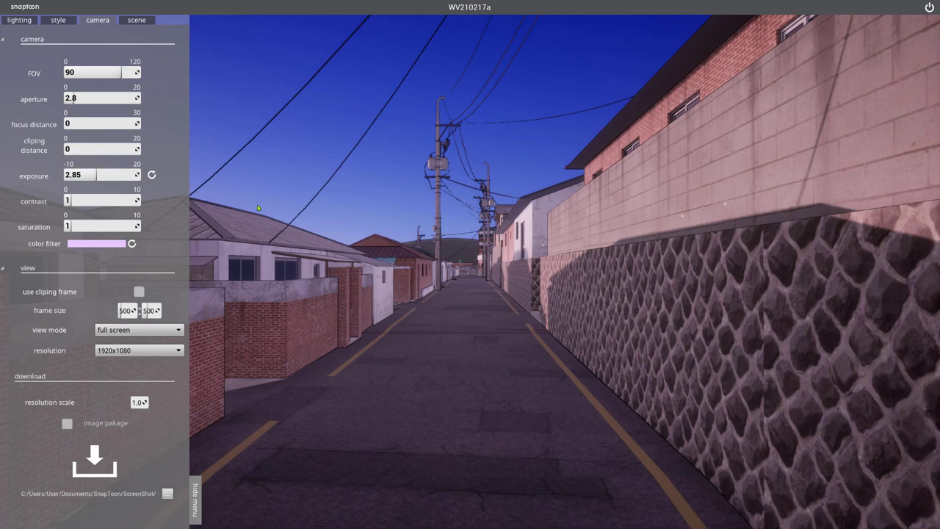
left_click_drag(92, 177, 90, 175)
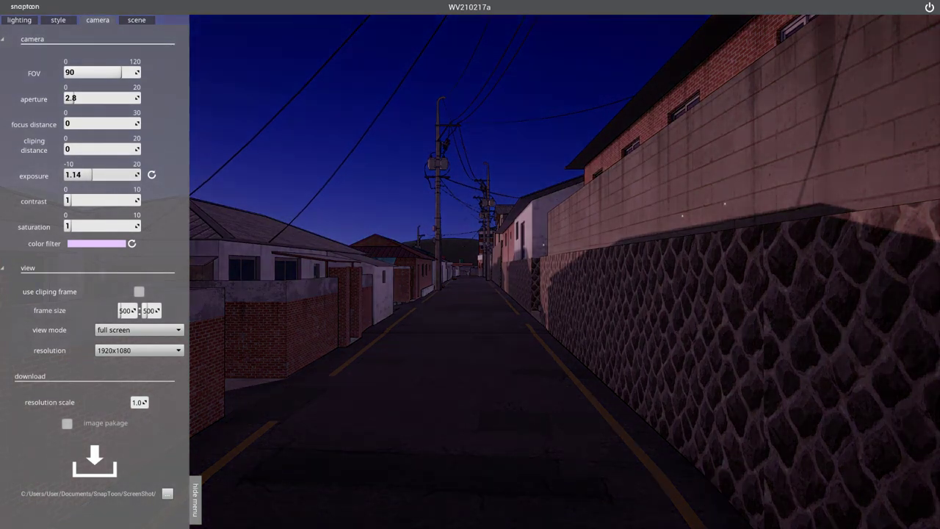
key("a")
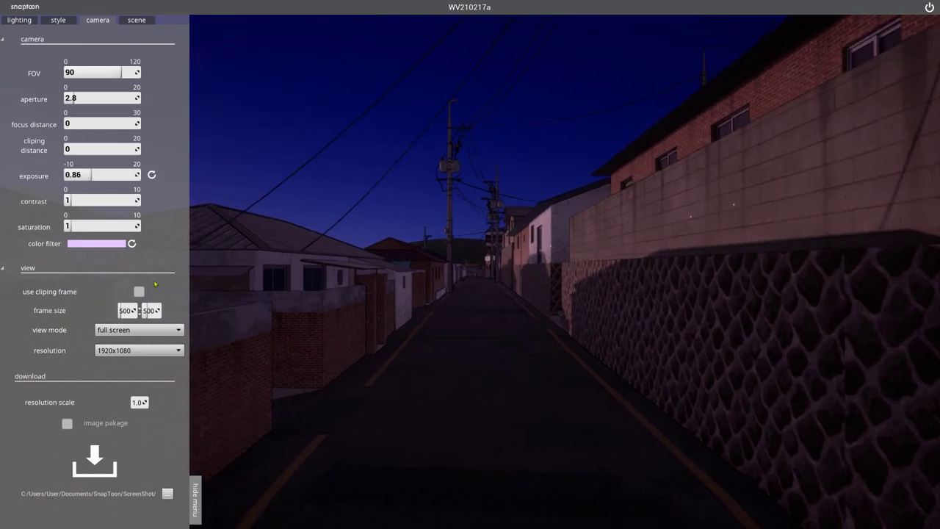
left_click(125, 243)
mouse_move(267, 248)
left_mouse_down()
mouse_move(273, 240)
mouse_move(243, 258)
mouse_move(227, 237)
left_mouse_up()
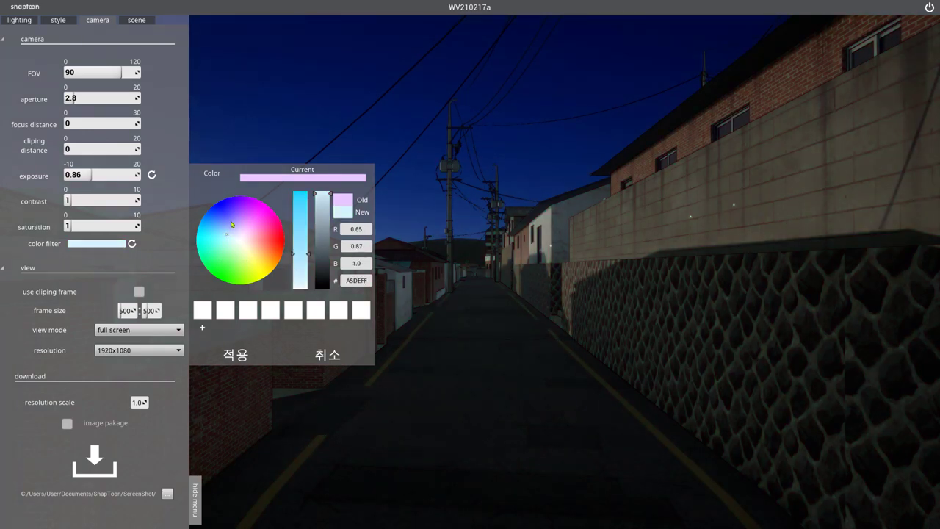
Step: Apply a purple 6641FF colour filter and set aperture 1.48 with focus distance 4.28
left_click(232, 223)
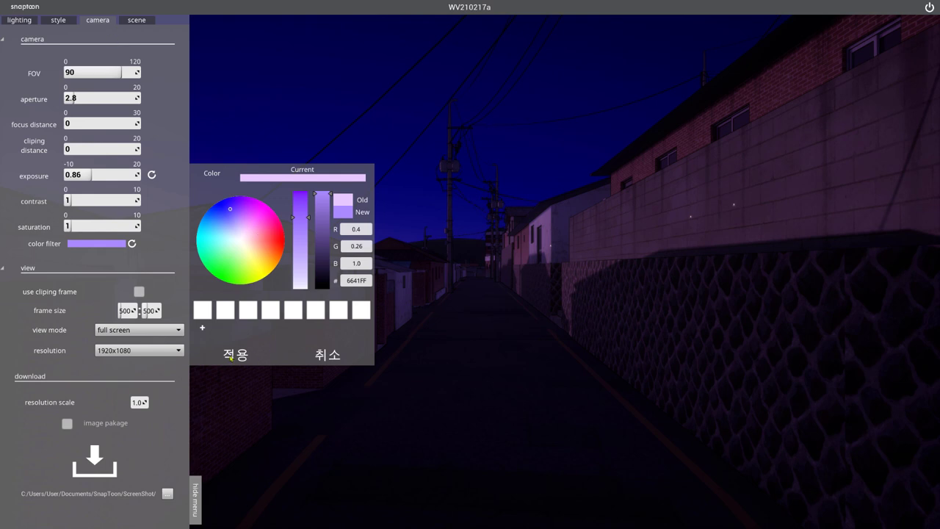
left_click(231, 356)
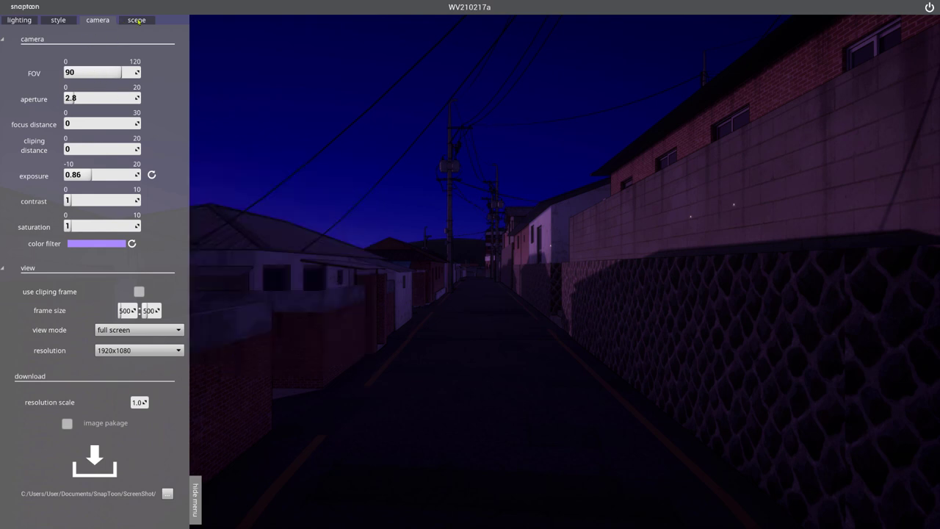
left_click(77, 98)
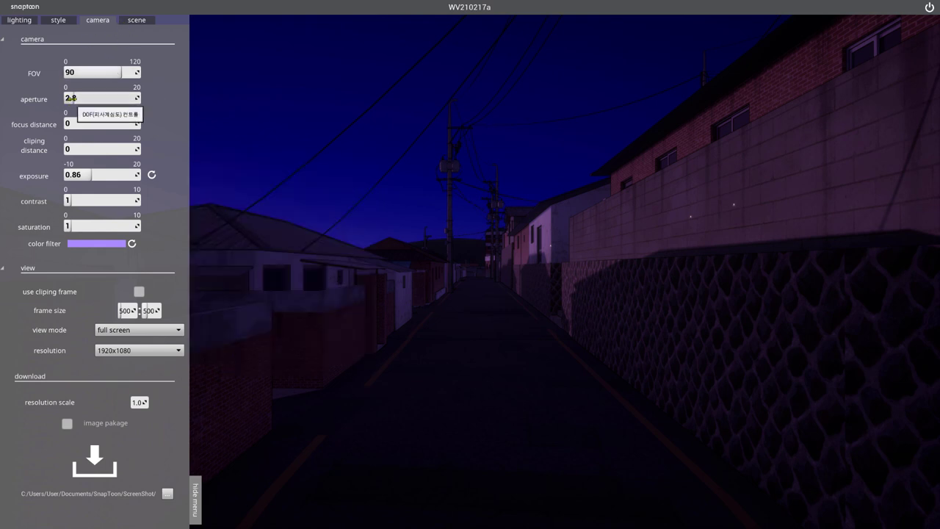
mouse_move(78, 97)
left_mouse_down()
mouse_move(70, 98)
mouse_move(68, 123)
mouse_move(76, 98)
left_mouse_up()
Step: Load the saved scene WV210217a0 from the scene list
left_click(137, 22)
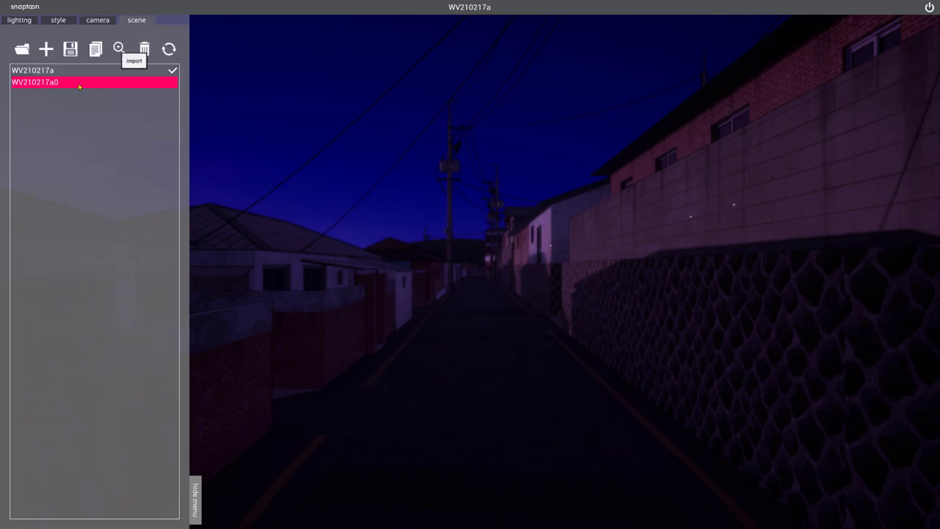
left_click(98, 22)
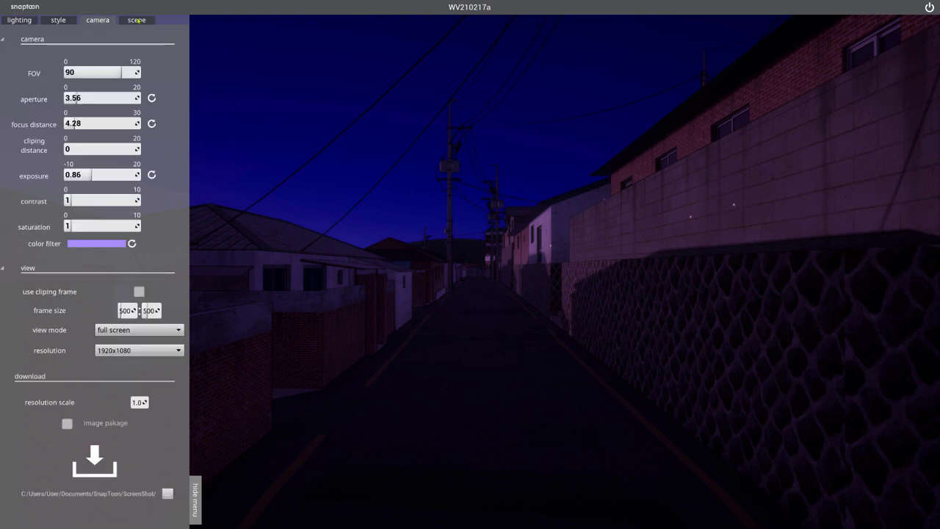
left_click(137, 22)
left_click(65, 70)
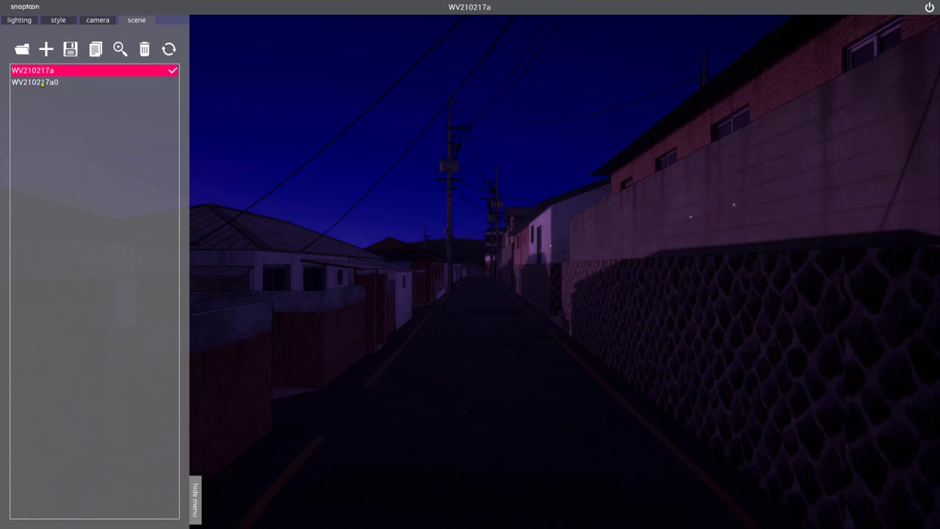
left_click(42, 83)
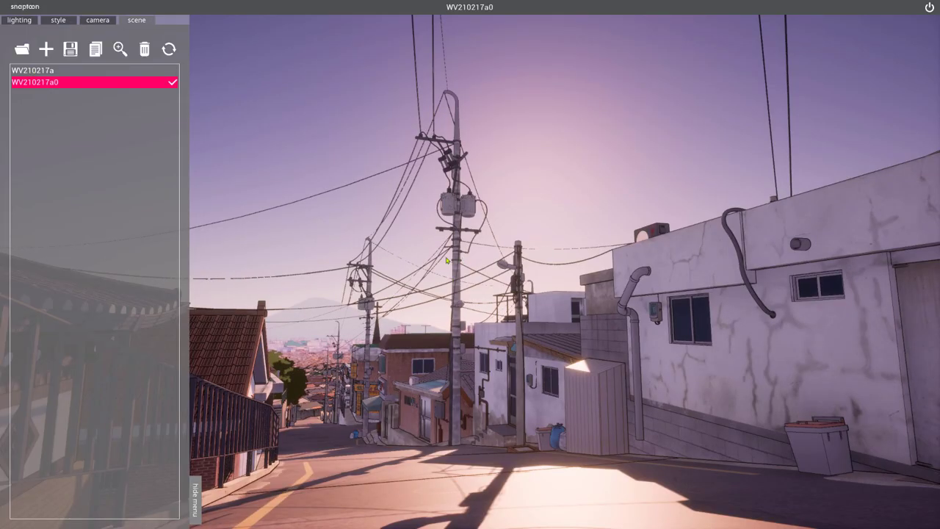
left_click(39, 74)
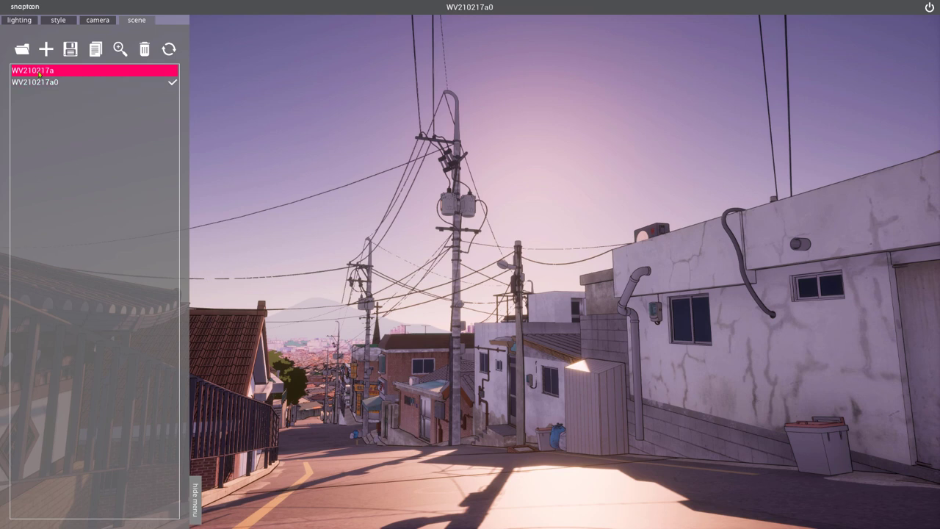
Step: Load WV210217a and rename it WV210217a001, then rename WV210217a0 to WV210217a002
double_click(39, 73)
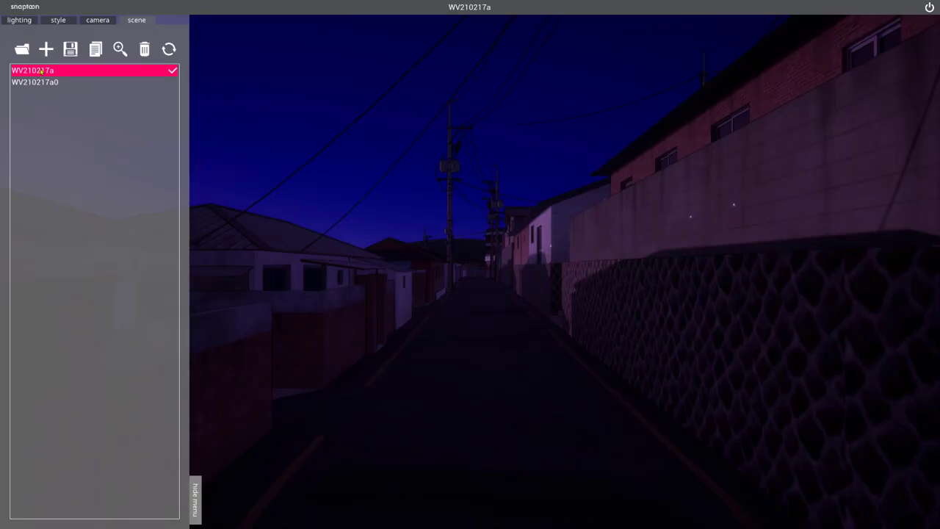
left_click(160, 72)
left_click(74, 71)
type("001")
key("Return")
double_click(46, 72)
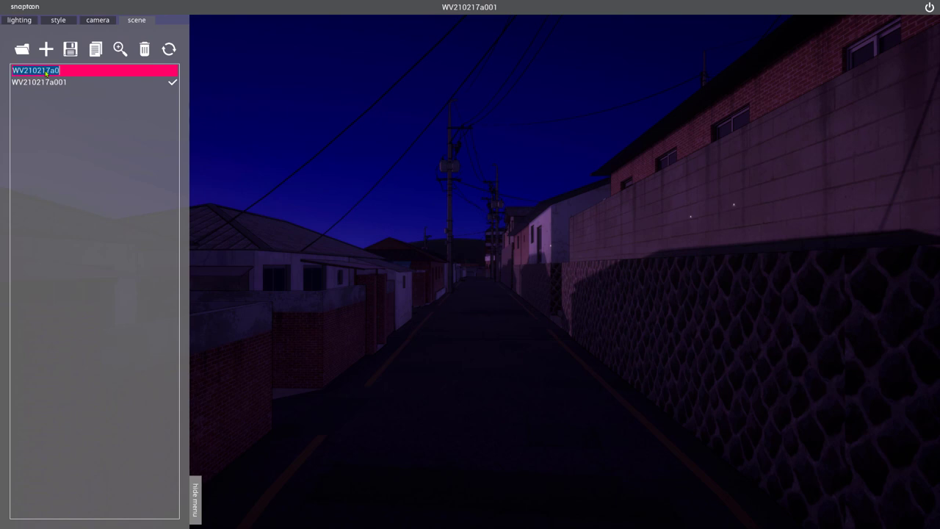
key("Return")
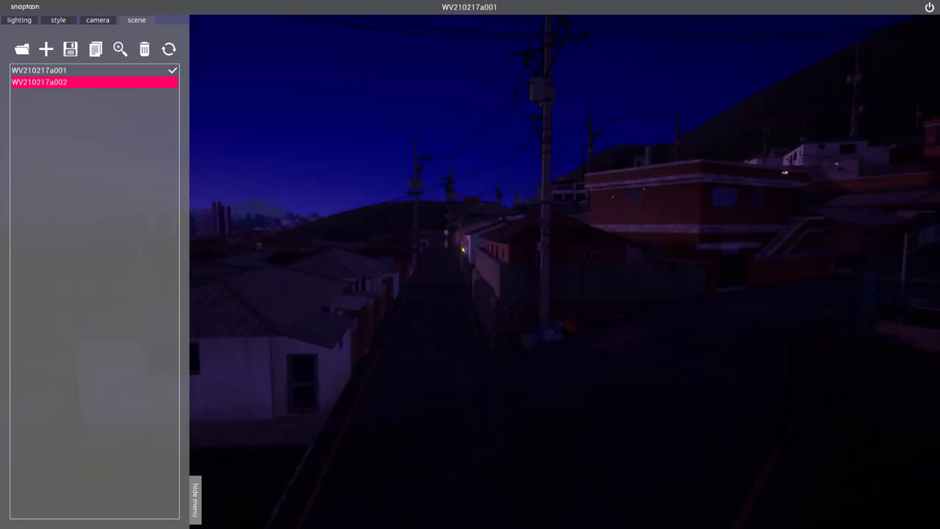